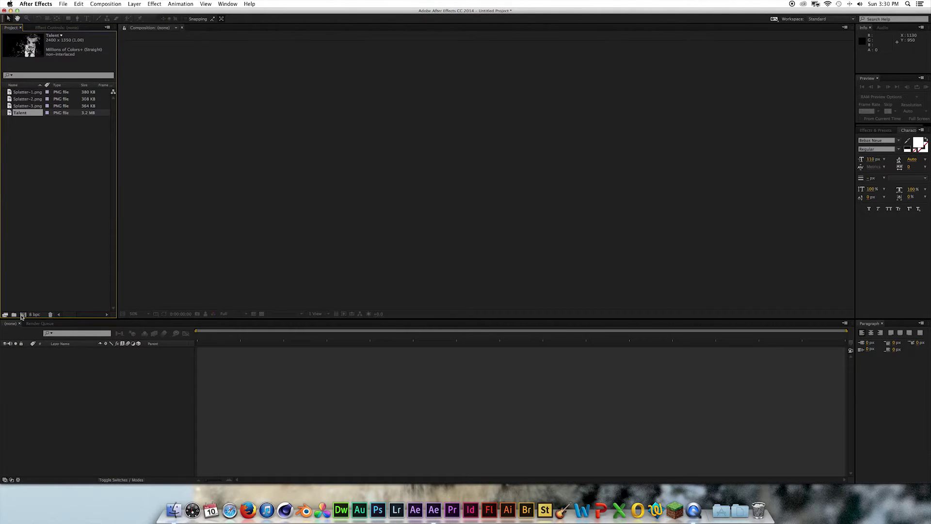
- Create a new composition from the Talent portrait image
{"action": "left_click_drag", "start_coordinate": [21, 316], "coordinate": [23, 315]}
- End the work area at 10 seconds and trim the comp to it
{"action": "left_click_drag", "start_coordinate": [244, 337], "coordinate": [296, 341]}
{"action": "key", "text": "n"}
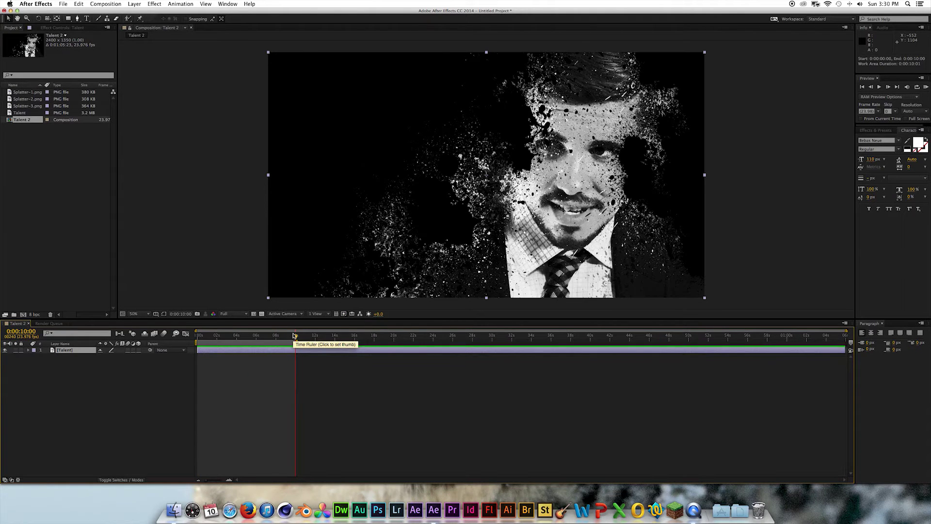
{"action": "right_click", "coordinate": [284, 341]}
{"action": "left_click", "coordinate": [295, 363]}
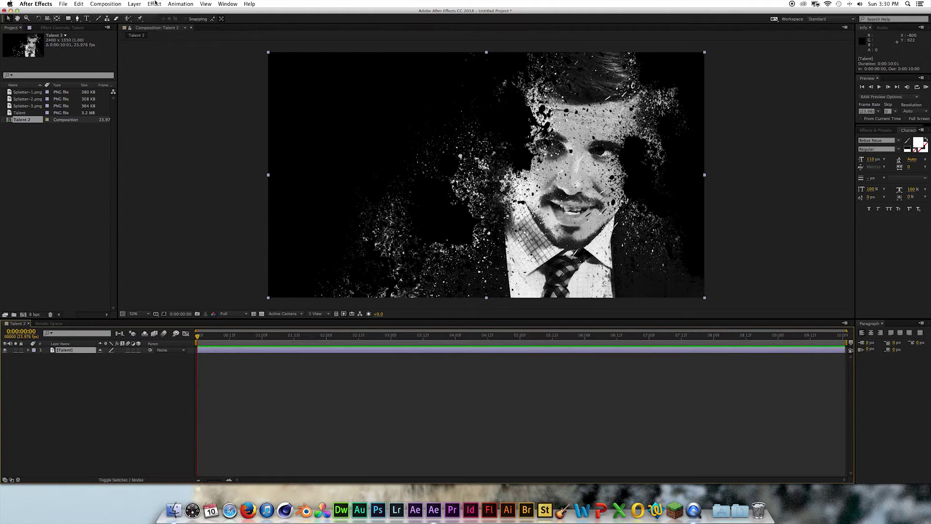
- Add a Curves effect to the portrait and bend the red and blue channel curves
{"action": "left_click", "coordinate": [155, 4]}
{"action": "mouse_move", "coordinate": [179, 72]}
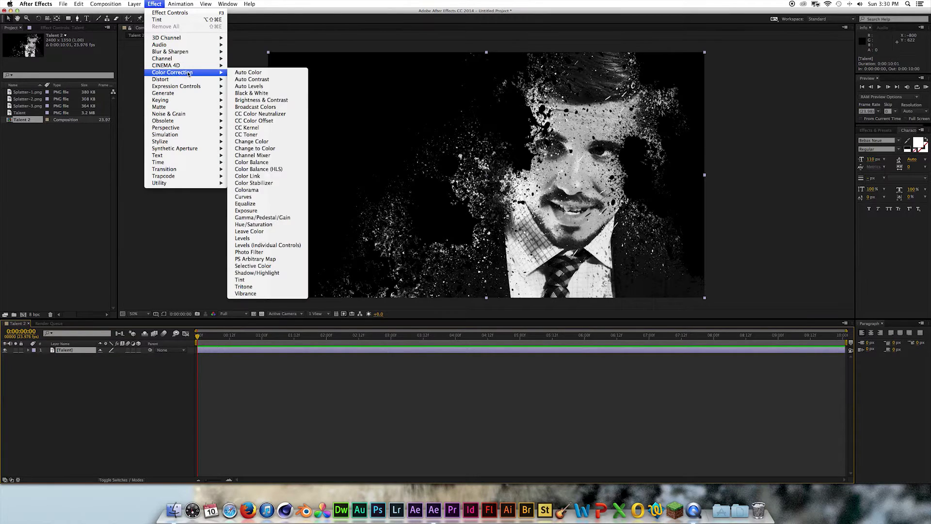
{"action": "left_click", "coordinate": [243, 196]}
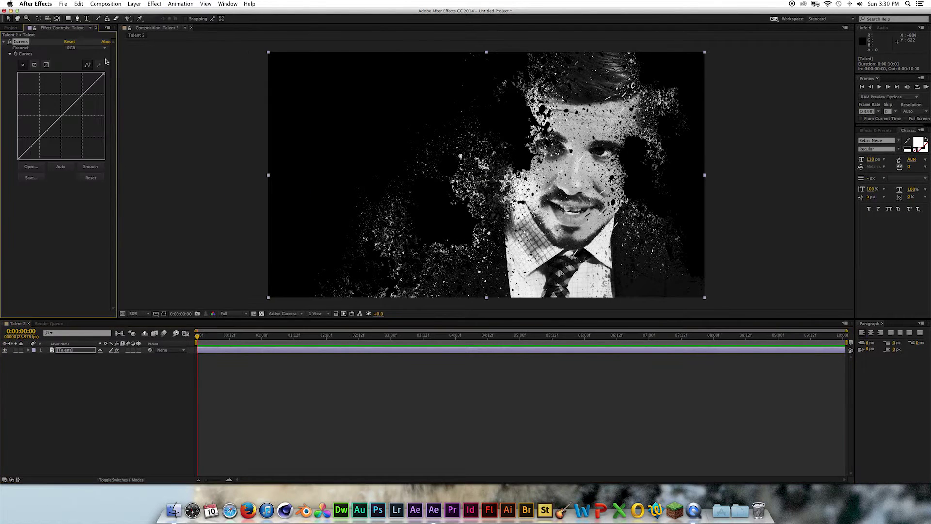
{"action": "left_click", "coordinate": [77, 48]}
{"action": "left_click", "coordinate": [75, 61]}
{"action": "mouse_move", "coordinate": [60, 118]}
{"action": "left_mouse_down"}
{"action": "mouse_move", "coordinate": [52, 112]}
{"action": "mouse_move", "coordinate": [59, 119]}
{"action": "left_mouse_up"}
{"action": "left_click", "coordinate": [76, 48]}
{"action": "left_click", "coordinate": [76, 66]}
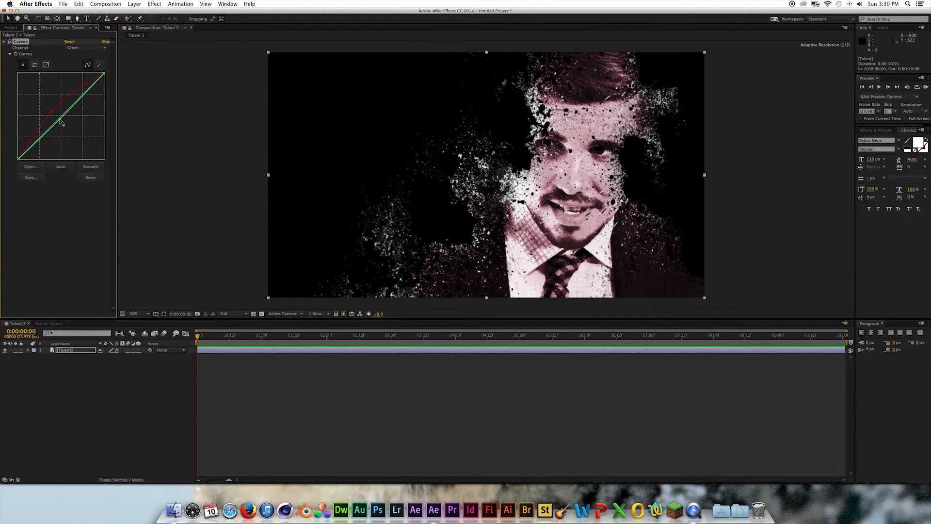
{"action": "left_click", "coordinate": [75, 47]}
{"action": "left_click", "coordinate": [76, 76]}
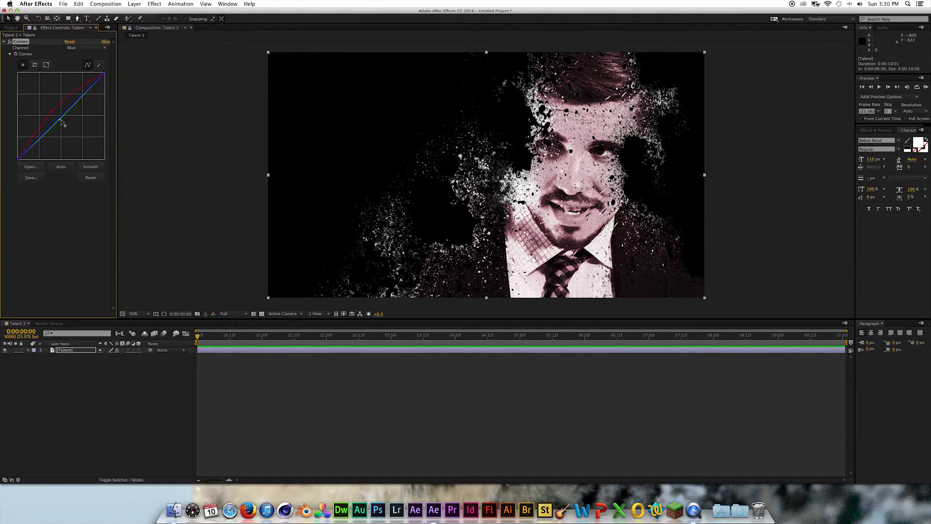
{"action": "left_click_drag", "start_coordinate": [61, 120], "coordinate": [61, 122]}
- Raise the red curve further and lift the green curve to tint the portrait pink
{"action": "left_click", "coordinate": [76, 48]}
{"action": "left_click", "coordinate": [75, 67]}
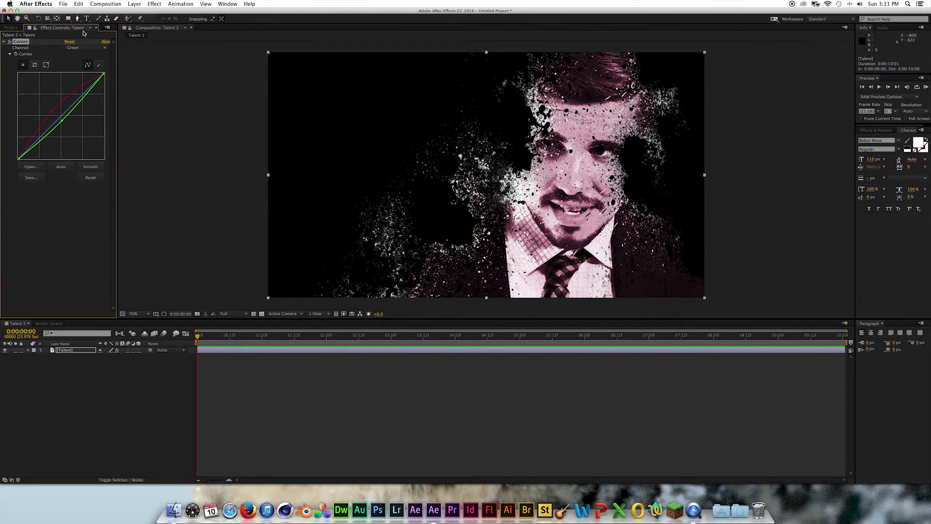
{"action": "left_click", "coordinate": [79, 49]}
{"action": "left_click", "coordinate": [76, 54]}
{"action": "left_click", "coordinate": [78, 48]}
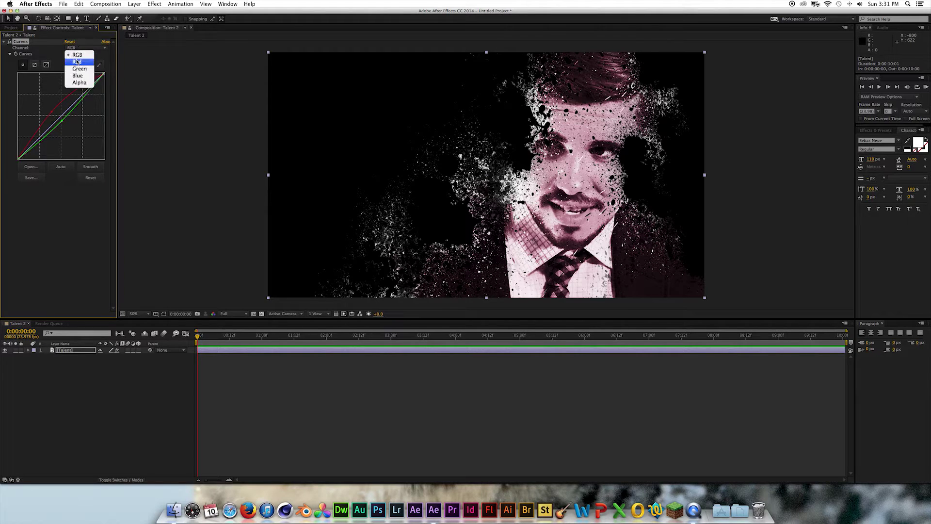
{"action": "left_click", "coordinate": [76, 61]}
{"action": "left_click_drag", "start_coordinate": [54, 117], "coordinate": [51, 111]}
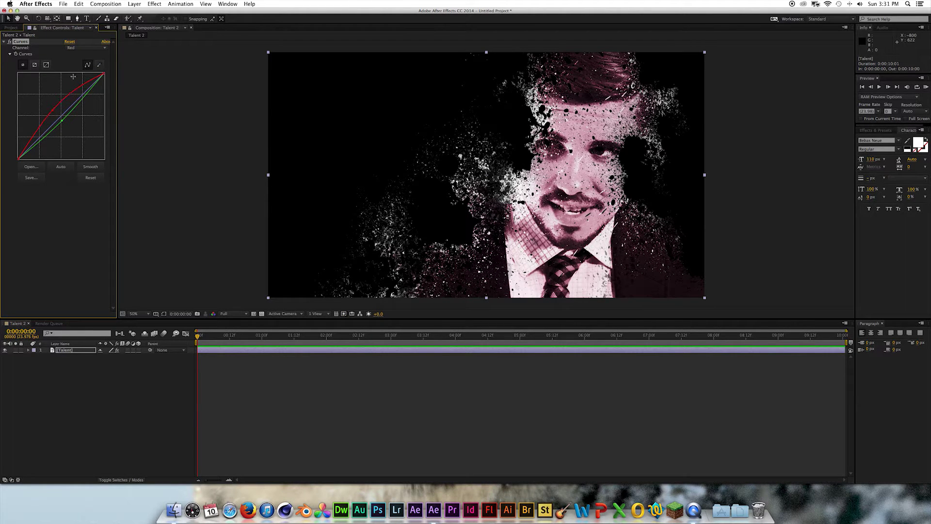
{"action": "left_click", "coordinate": [79, 49]}
{"action": "left_click", "coordinate": [77, 69]}
{"action": "left_click_drag", "start_coordinate": [61, 120], "coordinate": [62, 118]}
{"action": "left_click", "coordinate": [155, 4]}
- Add a Tint effect with Map White To set to bright red
{"action": "mouse_move", "coordinate": [173, 72]}
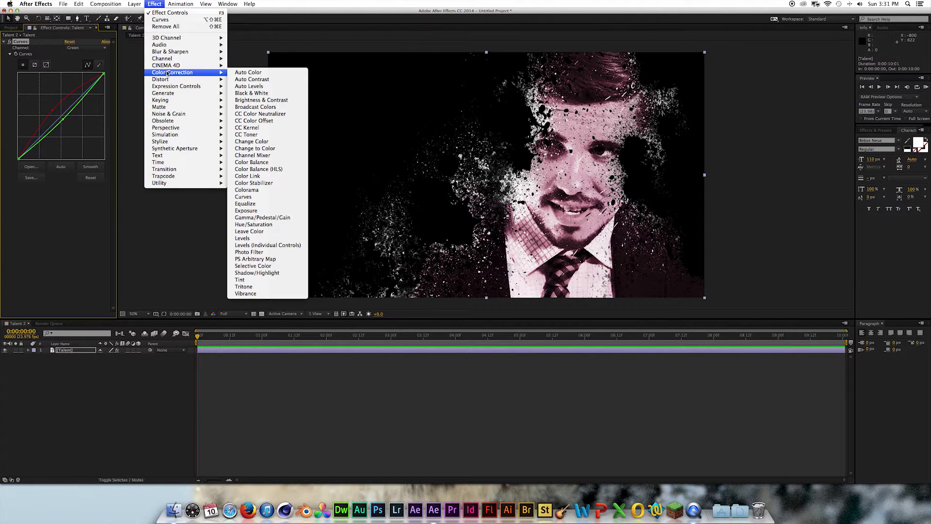
{"action": "left_click", "coordinate": [242, 280]}
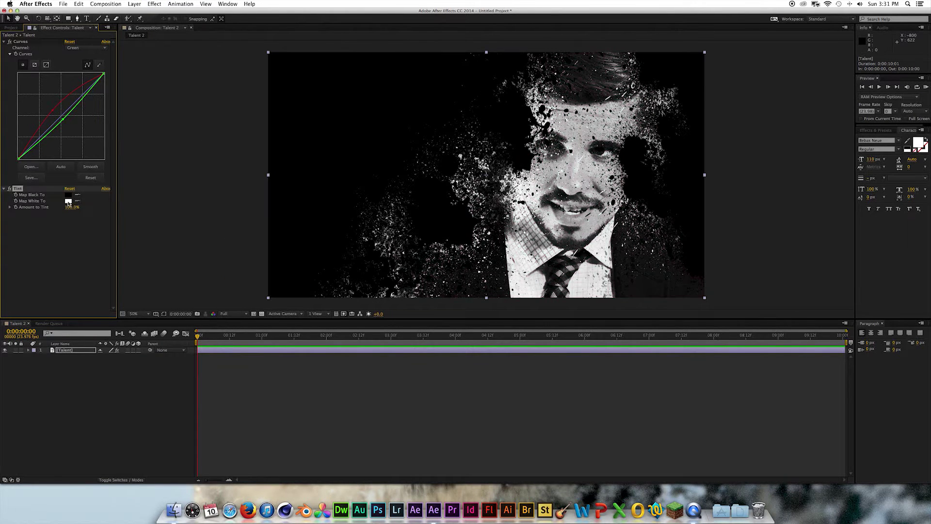
{"action": "left_click", "coordinate": [68, 201]}
{"action": "left_click_drag", "start_coordinate": [400, 407], "coordinate": [404, 353]}
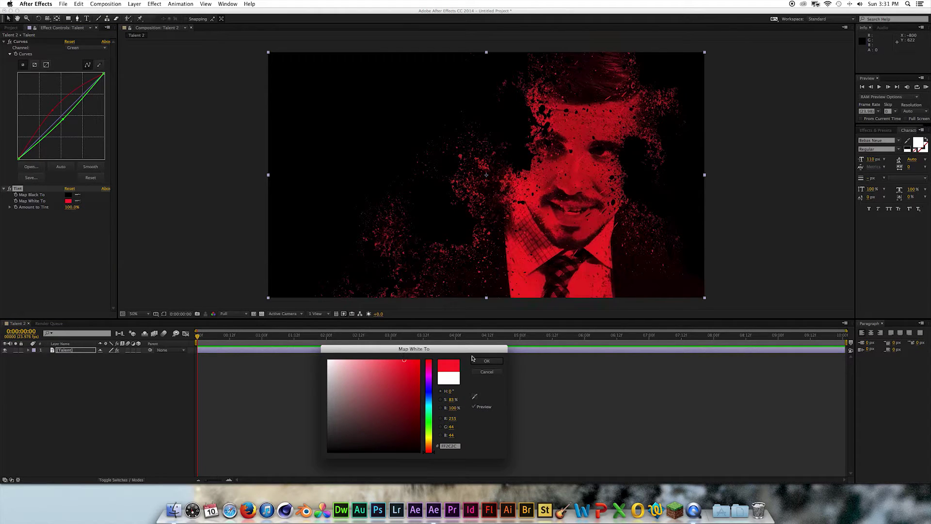
{"action": "left_click", "coordinate": [487, 361]}
- Set the Tint amount to 30%, lower it to about 19%, and compare on/off
{"action": "left_click", "coordinate": [70, 208]}
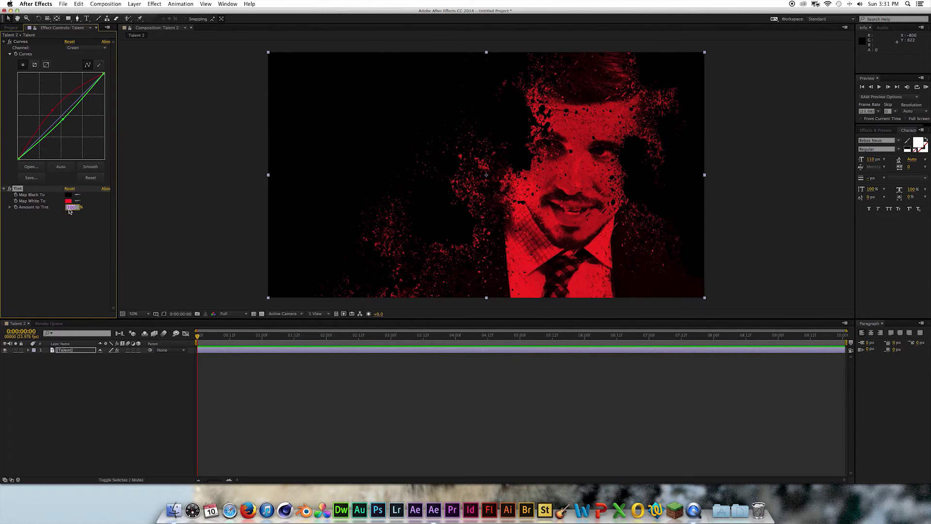
{"action": "type", "text": "30"}
{"action": "key", "text": "Return"}
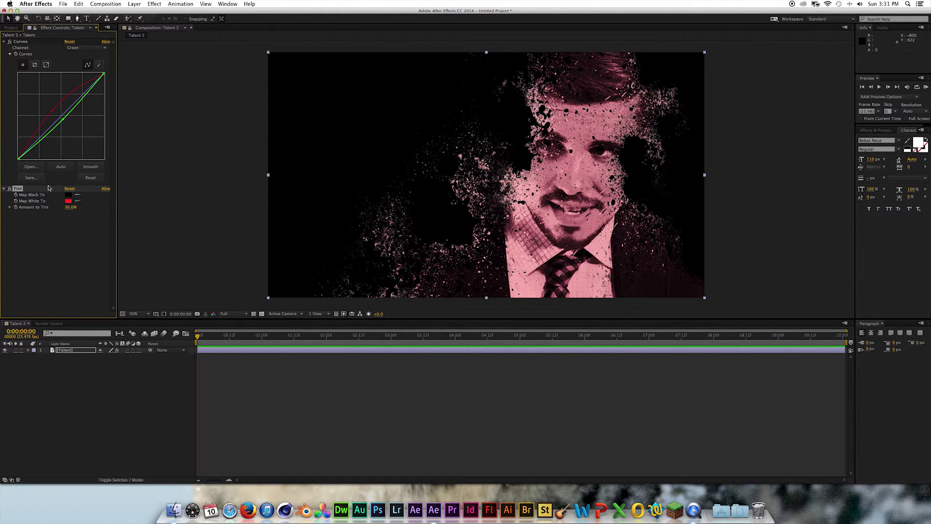
{"action": "left_click_drag", "start_coordinate": [68, 209], "coordinate": [61, 207]}
{"action": "left_click", "coordinate": [50, 264]}
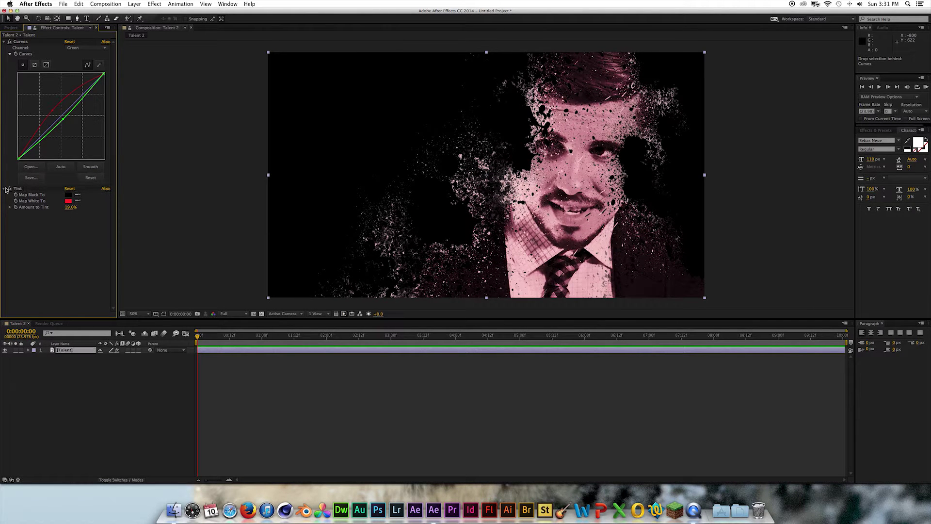
{"action": "left_click", "coordinate": [11, 188]}
{"action": "left_click", "coordinate": [10, 188]}
{"action": "left_click", "coordinate": [93, 388]}
- Place Splatter-1, -2 and -3 above Talent and move Splatter-1 right and down
{"action": "left_click", "coordinate": [15, 28]}
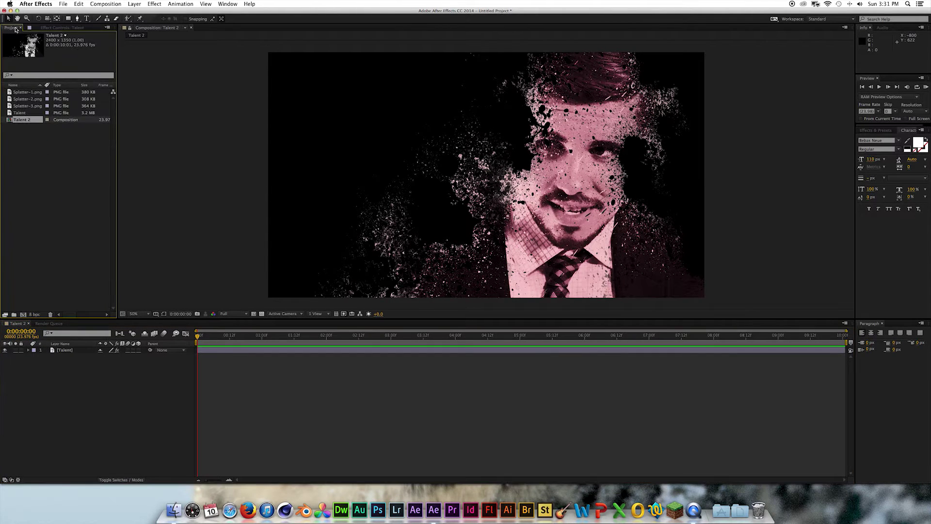
{"action": "left_click", "coordinate": [17, 92]}
{"action": "left_click", "coordinate": [19, 106], "text": "shift"}
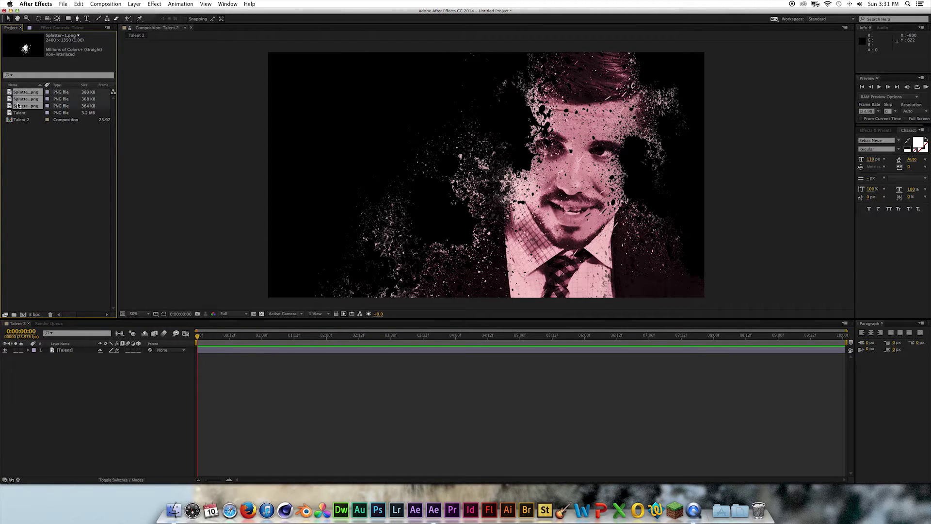
{"action": "left_click_drag", "start_coordinate": [25, 97], "coordinate": [76, 351]}
{"action": "left_click", "coordinate": [76, 350]}
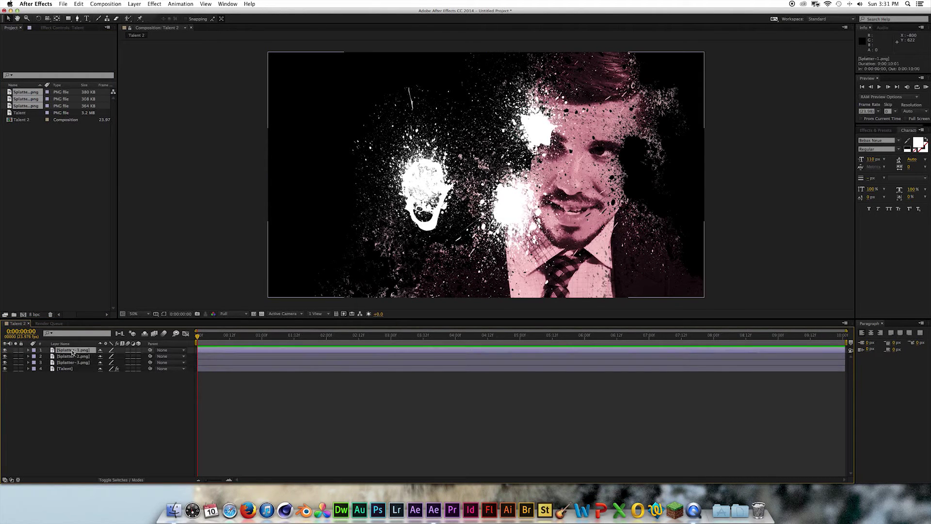
{"action": "left_click_drag", "start_coordinate": [416, 213], "coordinate": [545, 235]}
- Add Scale keyframes to all three splatters and move them to frame 14
{"action": "left_click", "coordinate": [73, 362], "text": "super"}
{"action": "key", "text": "p"}
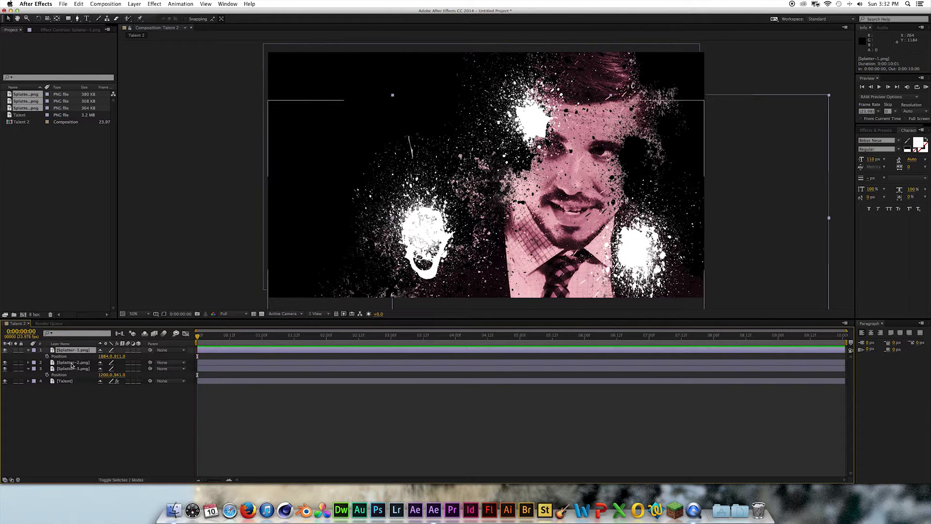
{"action": "left_click", "coordinate": [70, 362], "text": "super"}
{"action": "key", "text": "s"}
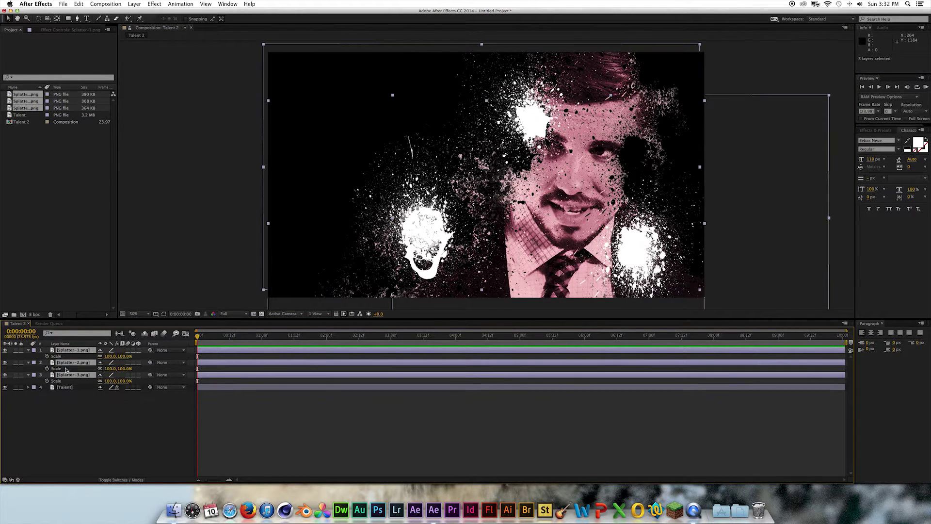
{"action": "left_click", "coordinate": [47, 356]}
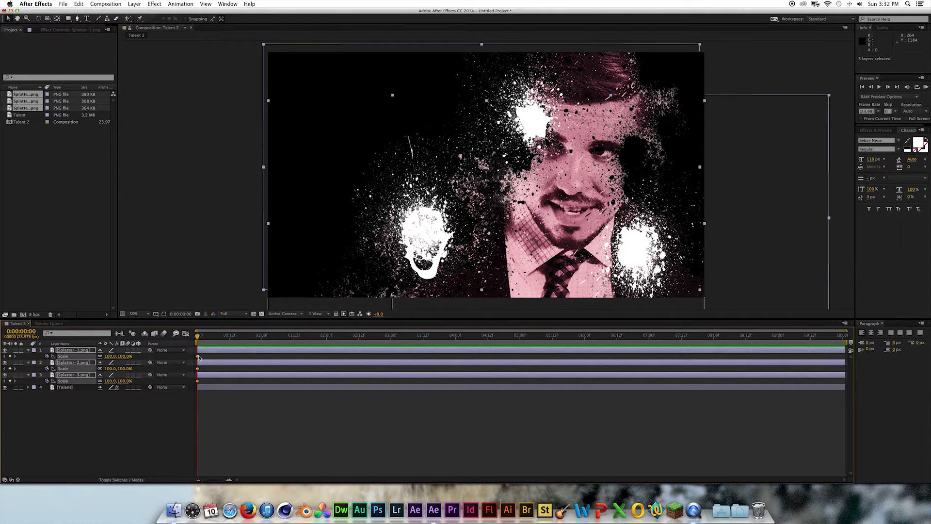
{"action": "left_click", "coordinate": [210, 359]}
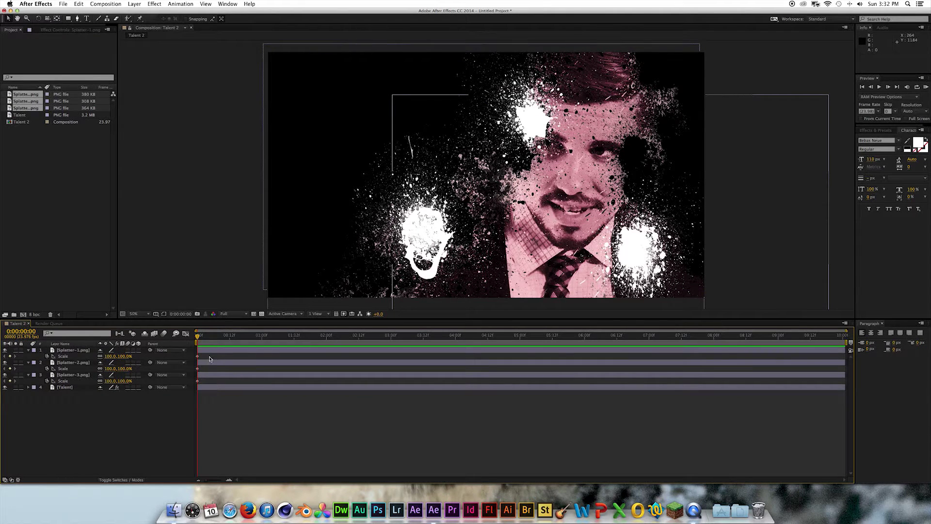
{"action": "left_click", "coordinate": [198, 381]}
{"action": "left_click_drag", "start_coordinate": [194, 353], "coordinate": [240, 358]}
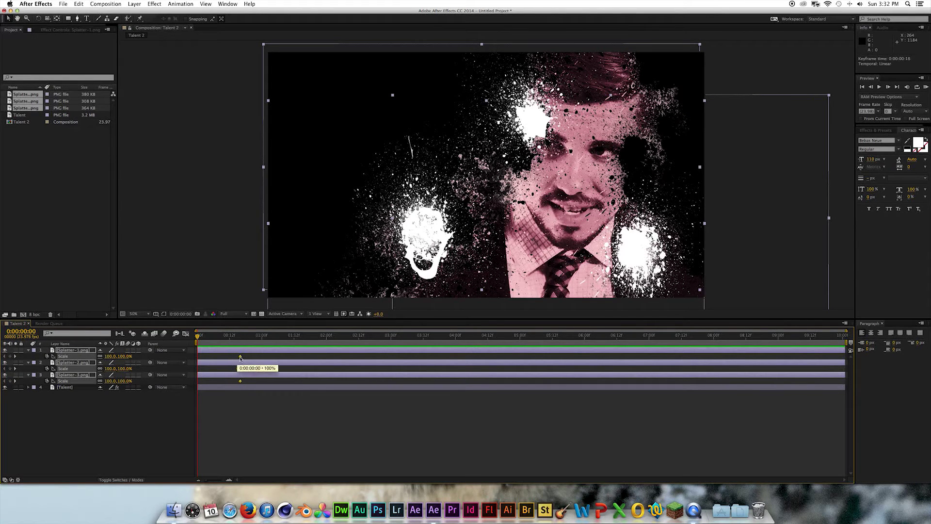
- Set the splatters' starting Scale to 0% and scrub to preview them growing
{"action": "left_click", "coordinate": [103, 354]}
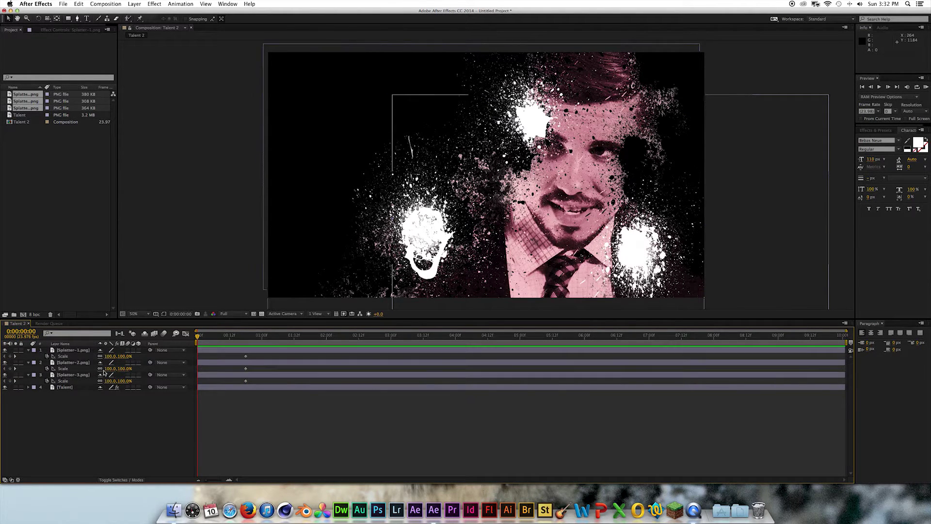
{"action": "left_click", "coordinate": [72, 374]}
{"action": "left_click", "coordinate": [66, 351], "text": "shift"}
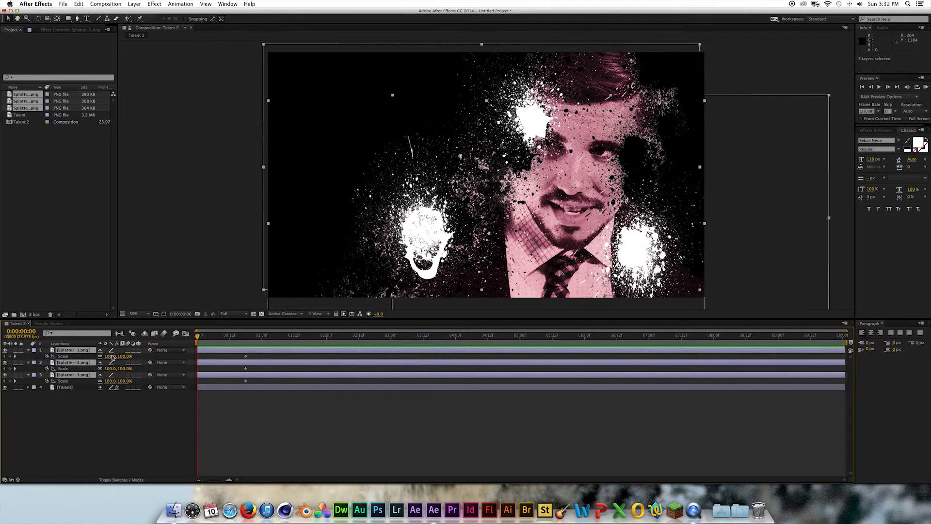
{"action": "left_click", "coordinate": [112, 356]}
{"action": "type", "text": "0"}
{"action": "left_click", "coordinate": [114, 433]}
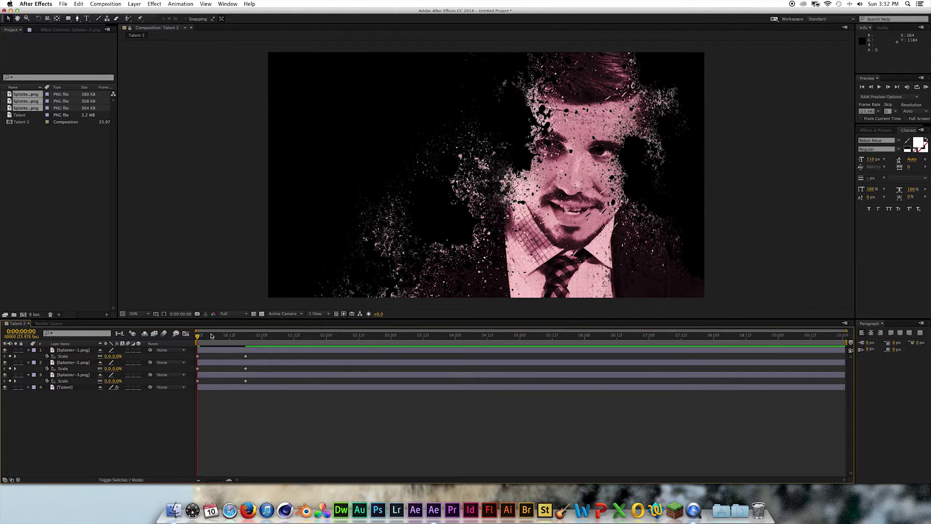
{"action": "left_click_drag", "start_coordinate": [208, 338], "coordinate": [246, 342]}
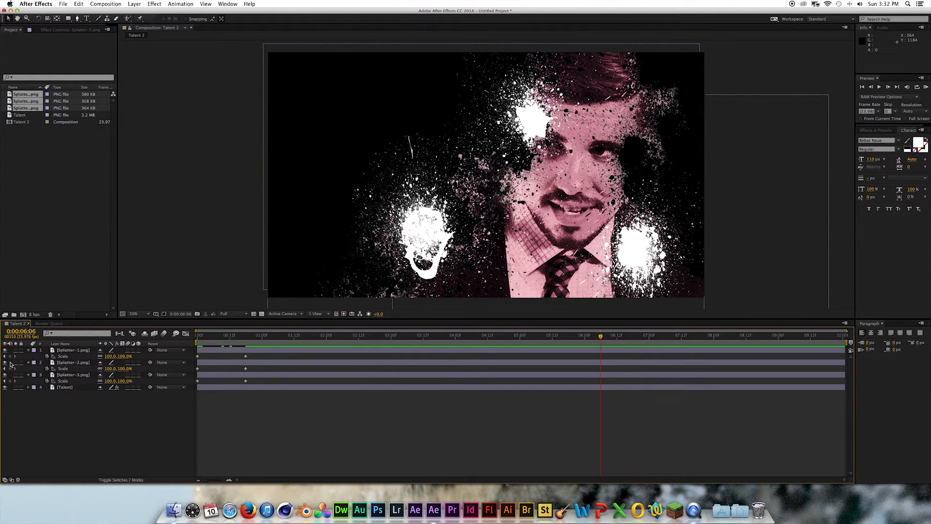
- Scale the three splatters to 117% at 6:06
{"action": "left_click", "coordinate": [73, 350]}
{"action": "left_click", "coordinate": [92, 375], "text": "shift"}
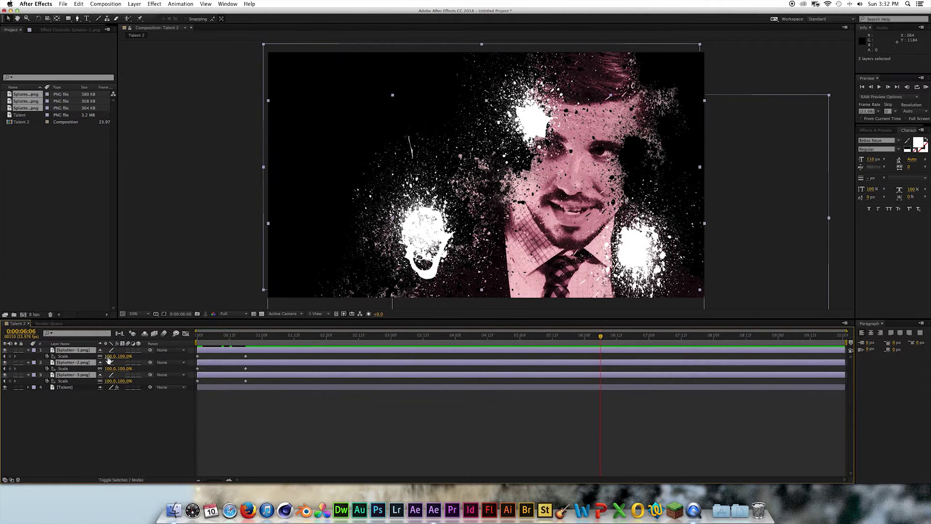
{"action": "left_click_drag", "start_coordinate": [112, 357], "coordinate": [114, 357]}
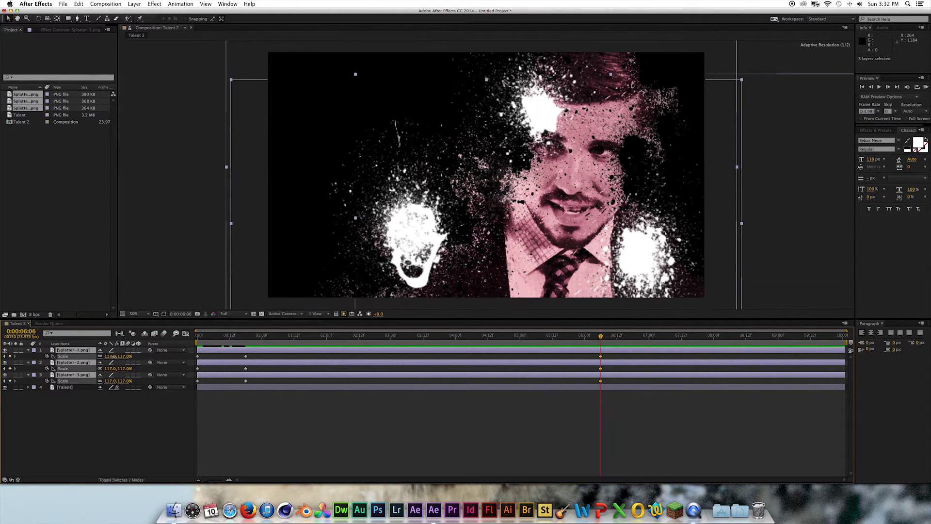
{"action": "left_click", "coordinate": [565, 432]}
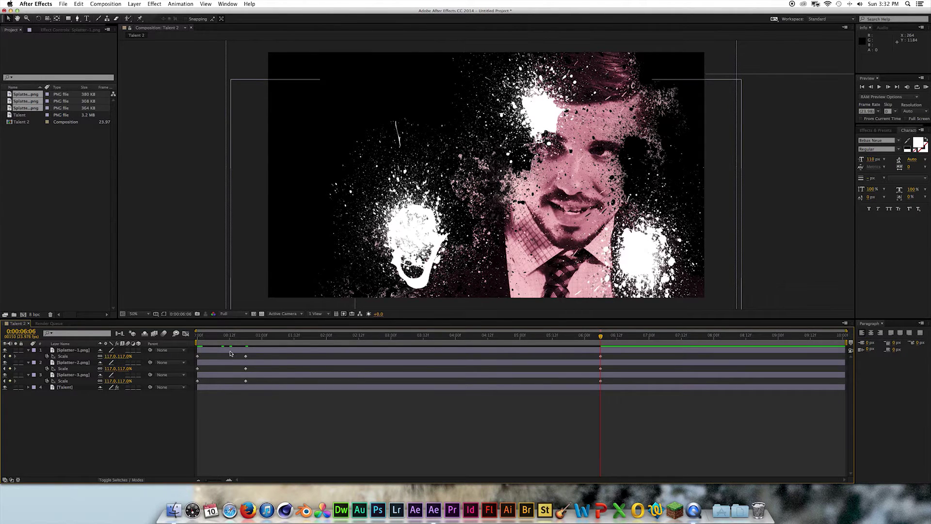
- Apply Easy Ease to the splatter Scale keyframes and preview from the start
{"action": "left_click_drag", "start_coordinate": [231, 353], "coordinate": [253, 382]}
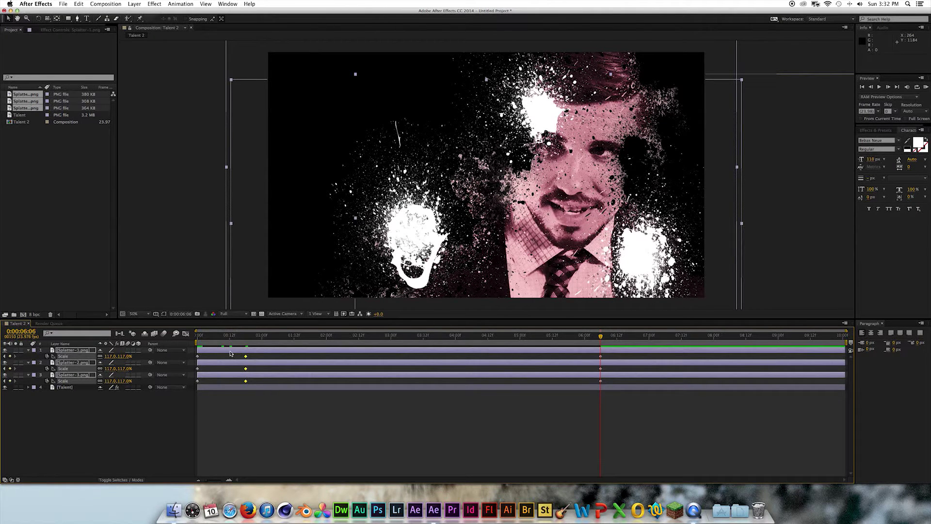
{"action": "right_click", "coordinate": [245, 357]}
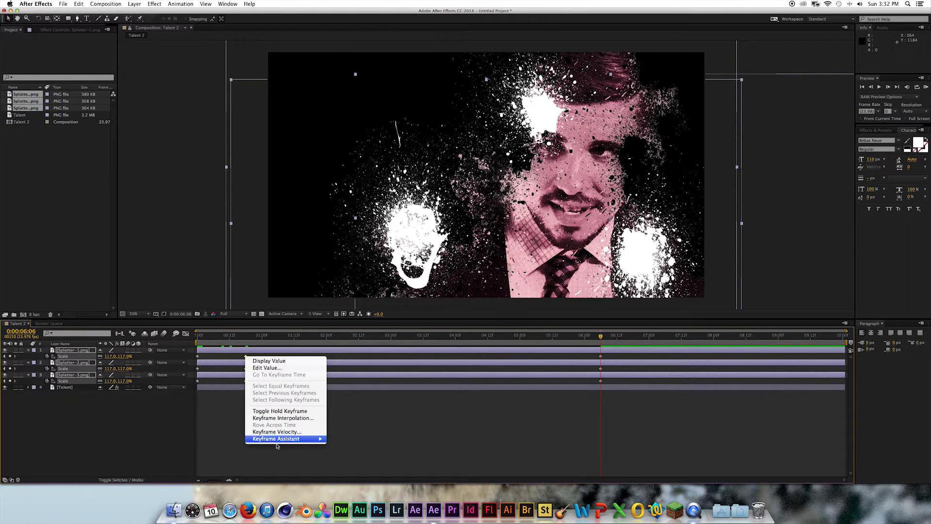
{"action": "mouse_move", "coordinate": [315, 441]}
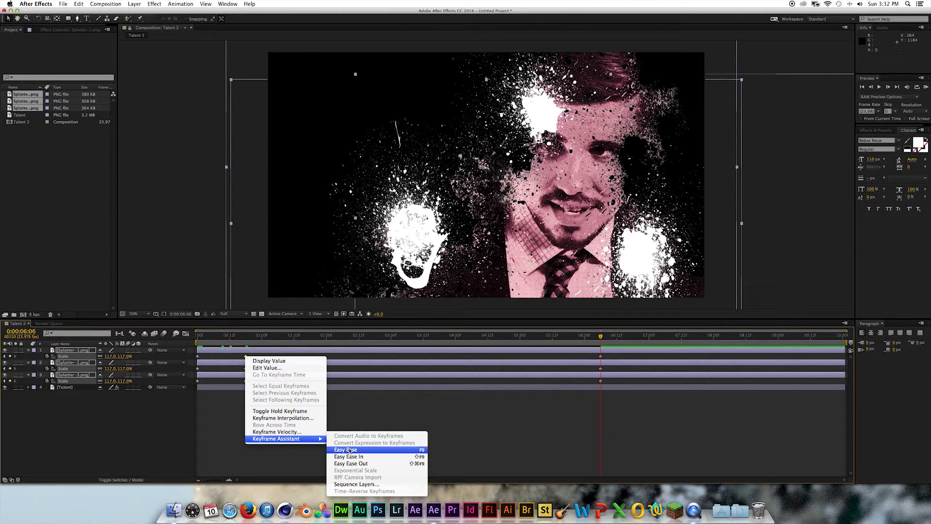
{"action": "left_click", "coordinate": [342, 449]}
{"action": "left_click_drag", "start_coordinate": [244, 339], "coordinate": [632, 385]}
{"action": "key", "text": "F9"}
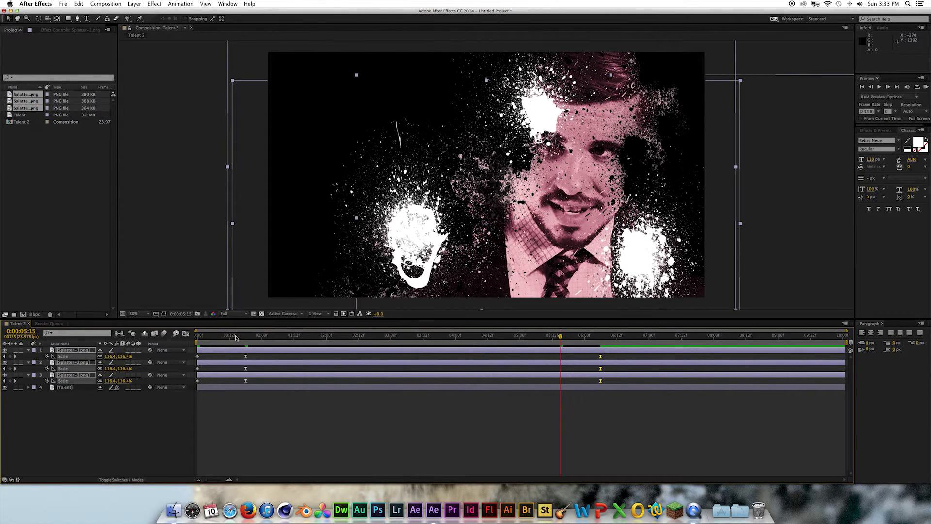
{"action": "left_click", "coordinate": [200, 336]}
{"action": "key", "text": "space"}
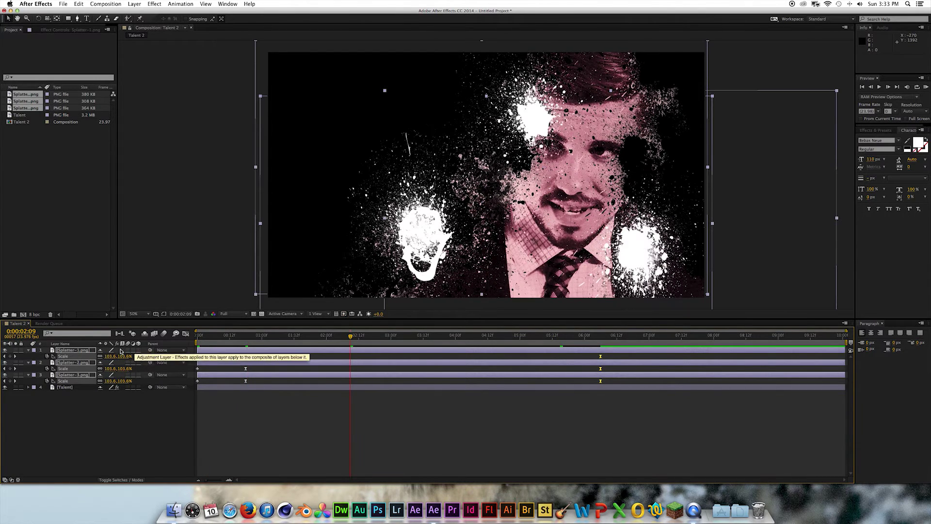
- Add a Fill effect coloring the splatters dark red (9A2929)
{"action": "left_click", "coordinate": [155, 4]}
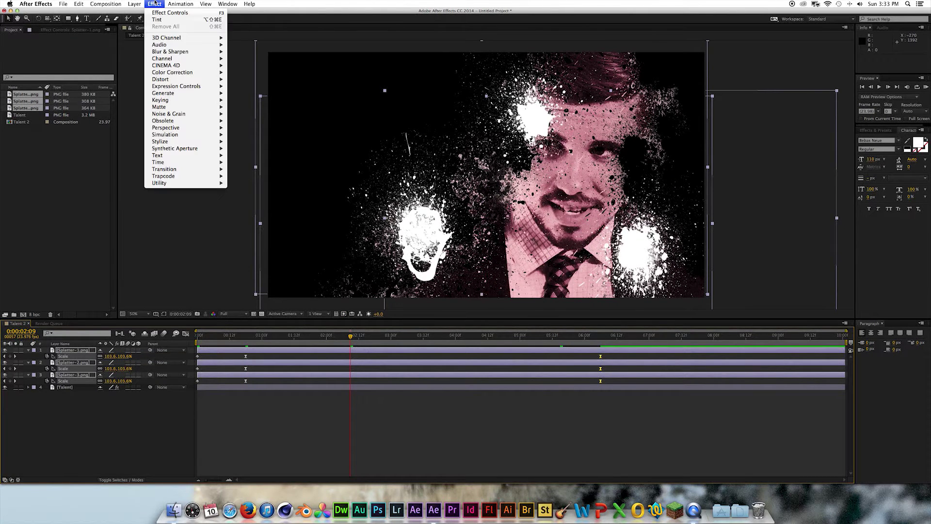
{"action": "mouse_move", "coordinate": [172, 92]}
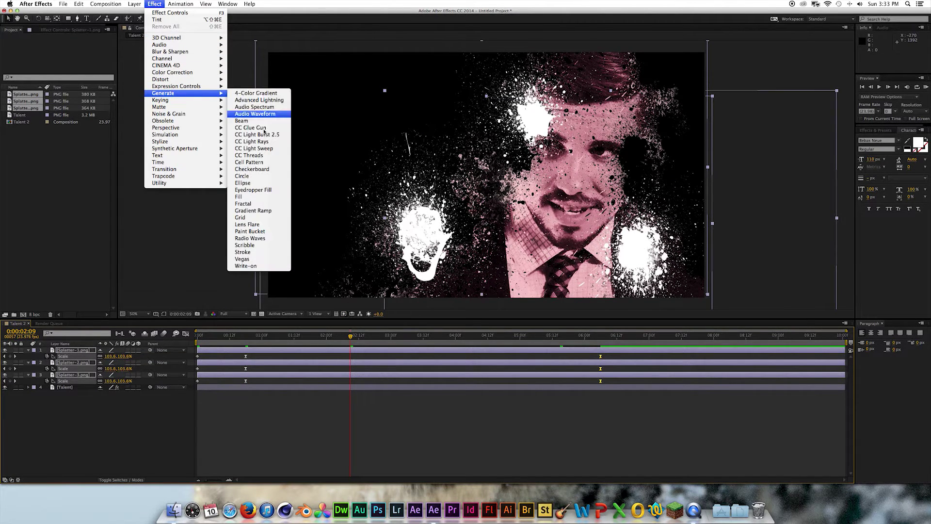
{"action": "left_click", "coordinate": [261, 197]}
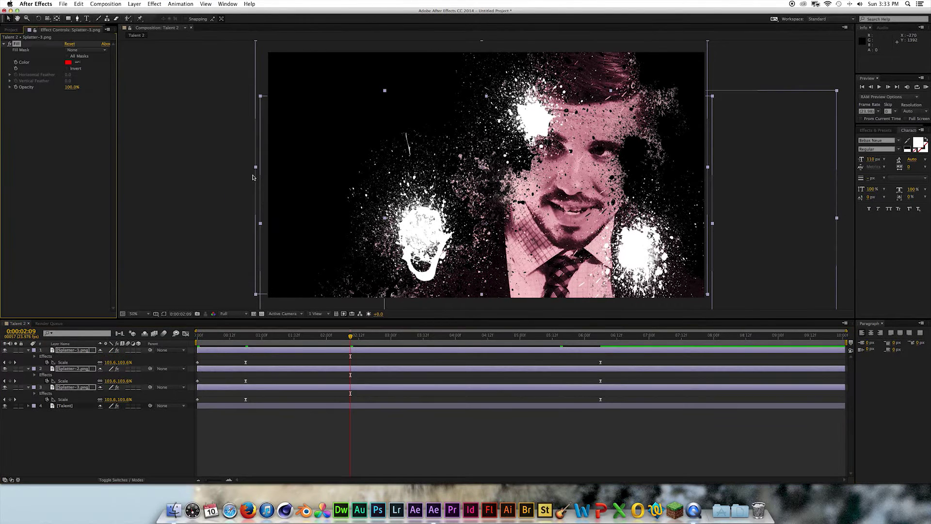
{"action": "left_click", "coordinate": [73, 125]}
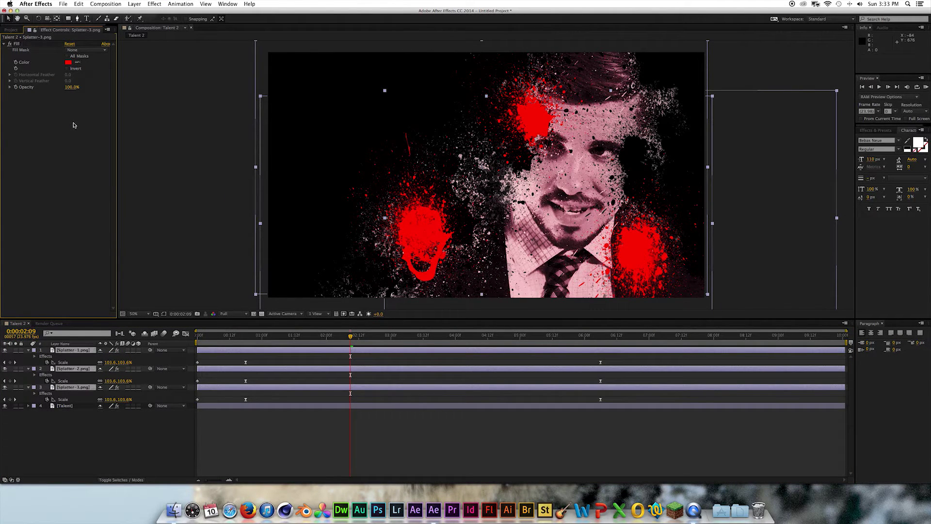
{"action": "left_click", "coordinate": [68, 62]}
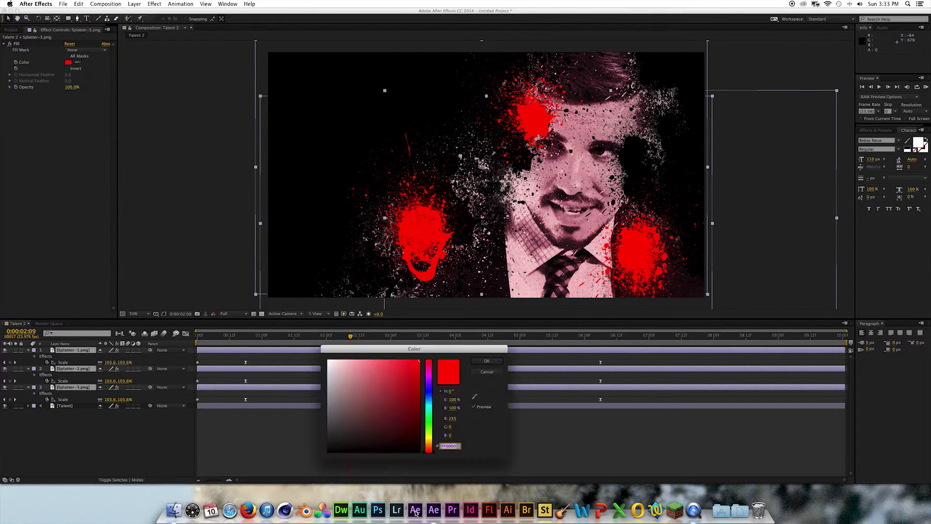
{"action": "left_click_drag", "start_coordinate": [416, 389], "coordinate": [413, 391]}
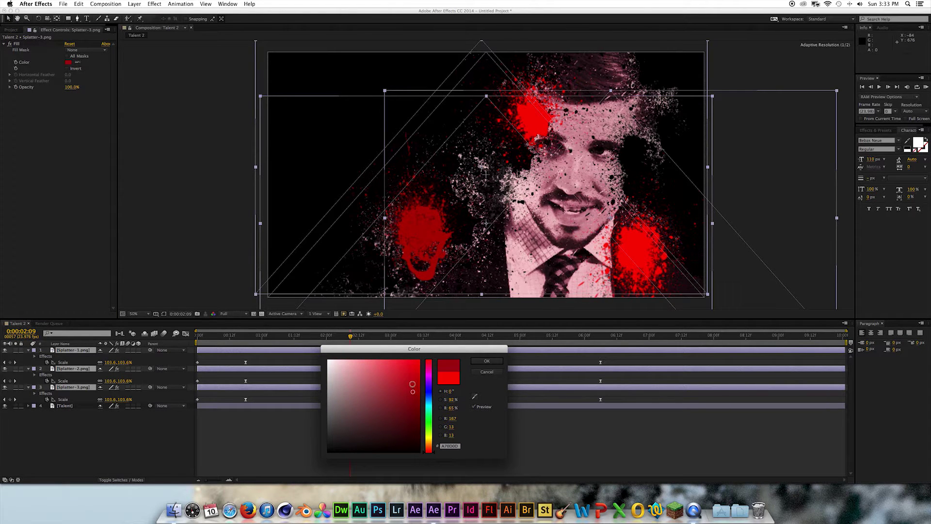
{"action": "left_click", "coordinate": [395, 396]}
{"action": "left_click", "coordinate": [487, 363]}
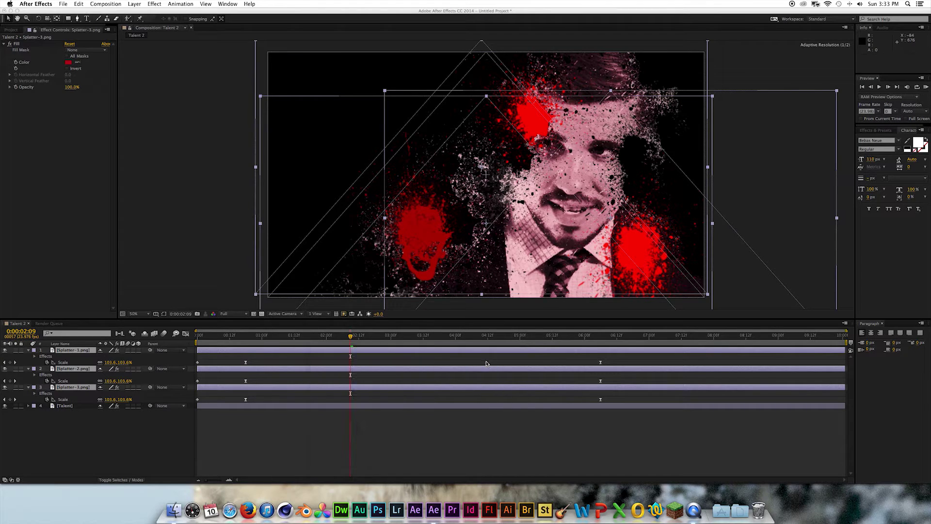
- Check each splatter layer, then preview the red splatter animation
{"action": "left_click", "coordinate": [19, 44]}
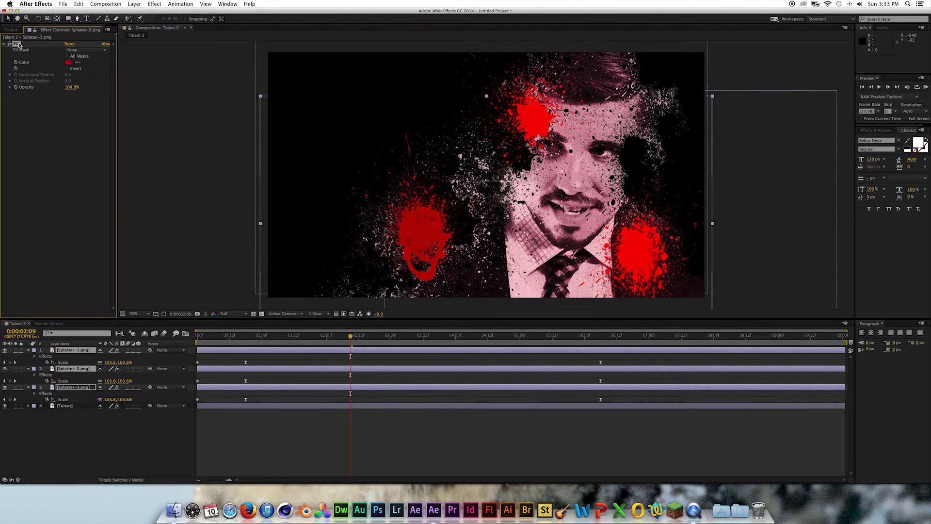
{"action": "left_click", "coordinate": [73, 368]}
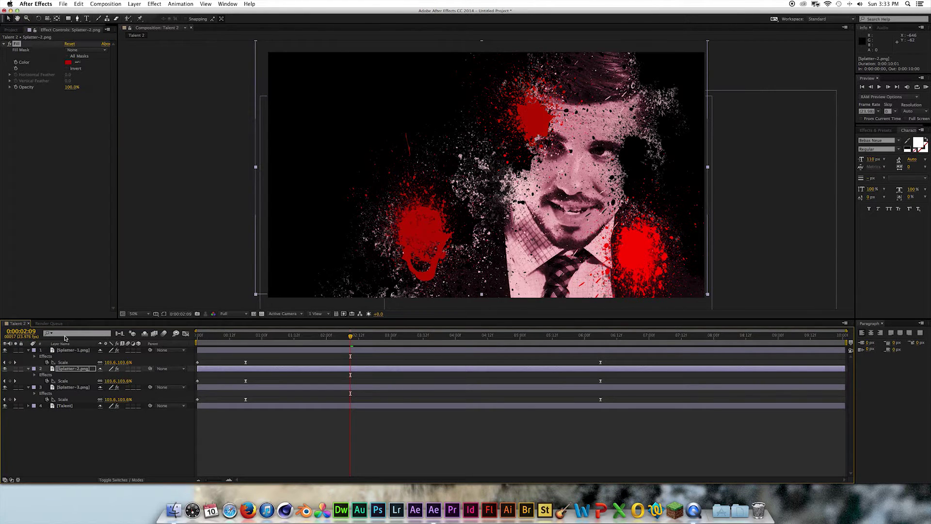
{"action": "left_click", "coordinate": [60, 351]}
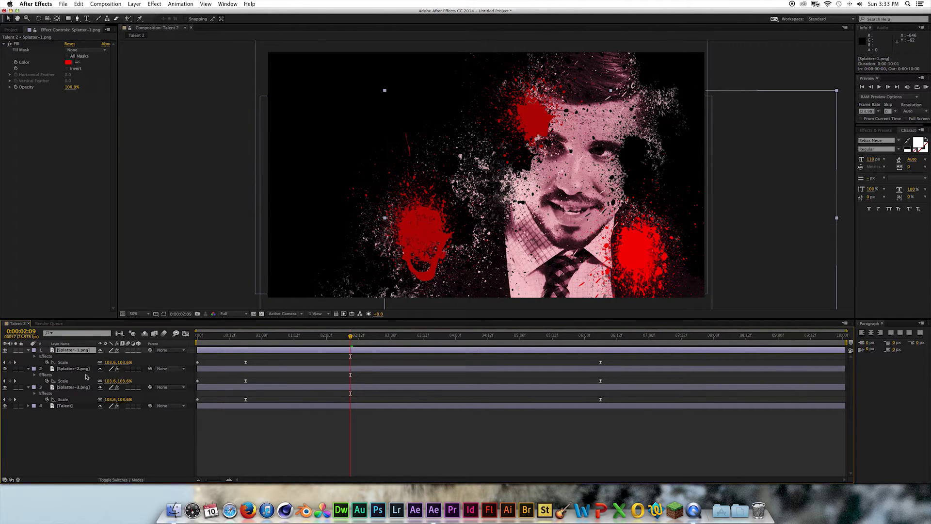
{"action": "left_click", "coordinate": [97, 439]}
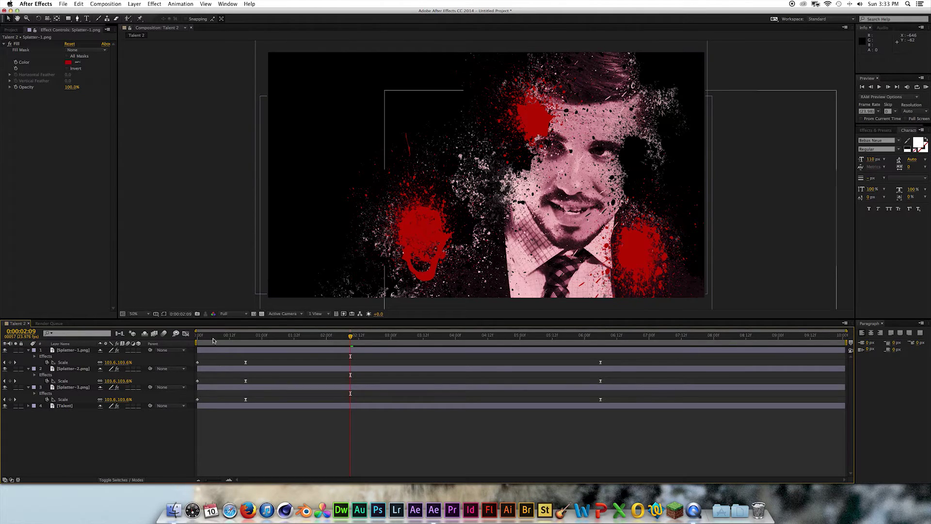
{"action": "key", "text": "space"}
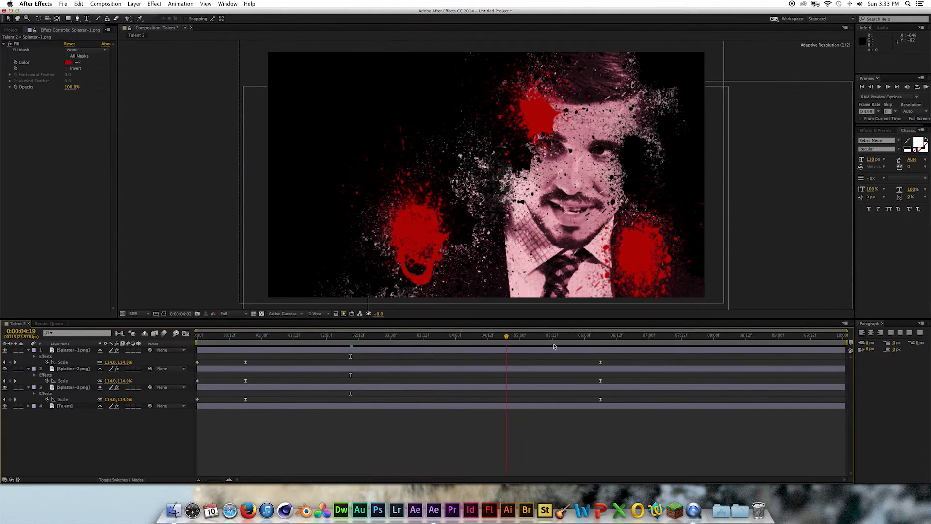
- Keyframe the Talent layer's Scale, enlarging it to about 105% at the start
{"action": "left_click", "coordinate": [64, 405]}
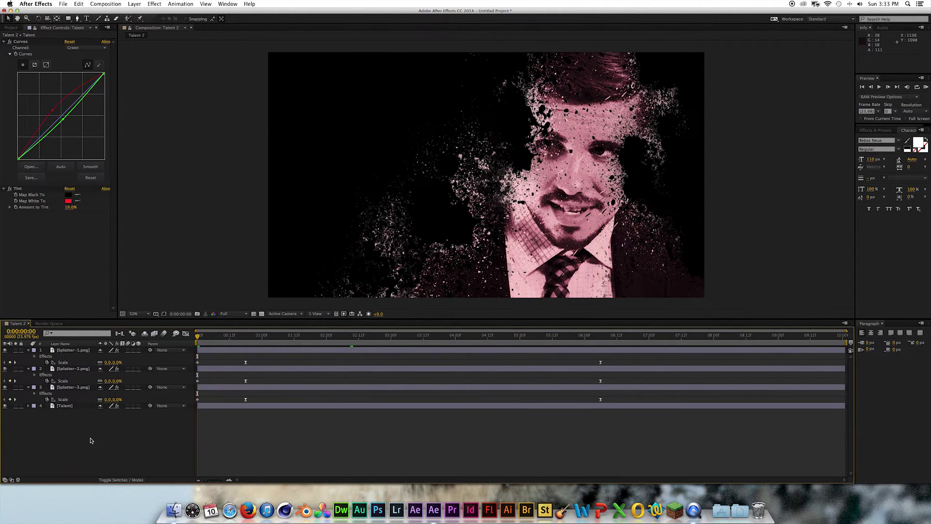
{"action": "left_click", "coordinate": [61, 400]}
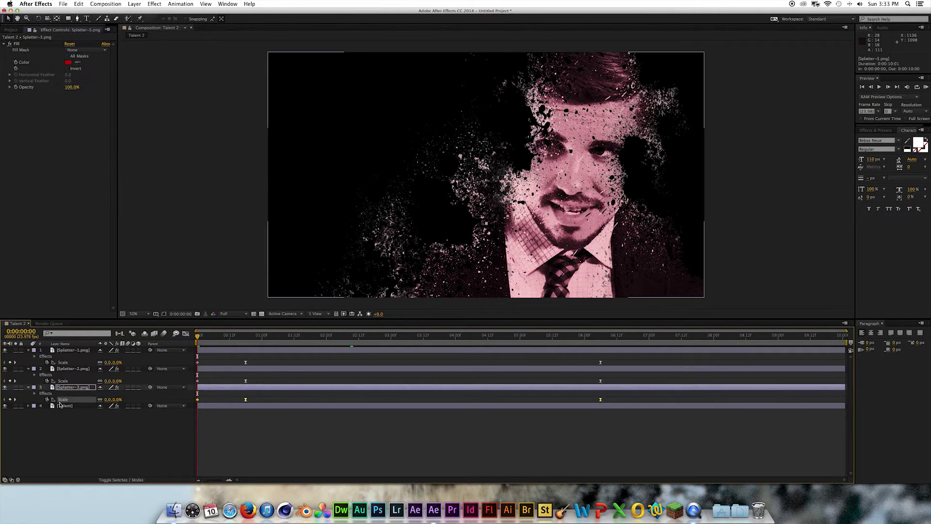
{"action": "left_click", "coordinate": [63, 406]}
{"action": "key", "text": "s"}
{"action": "left_click", "coordinate": [47, 412]}
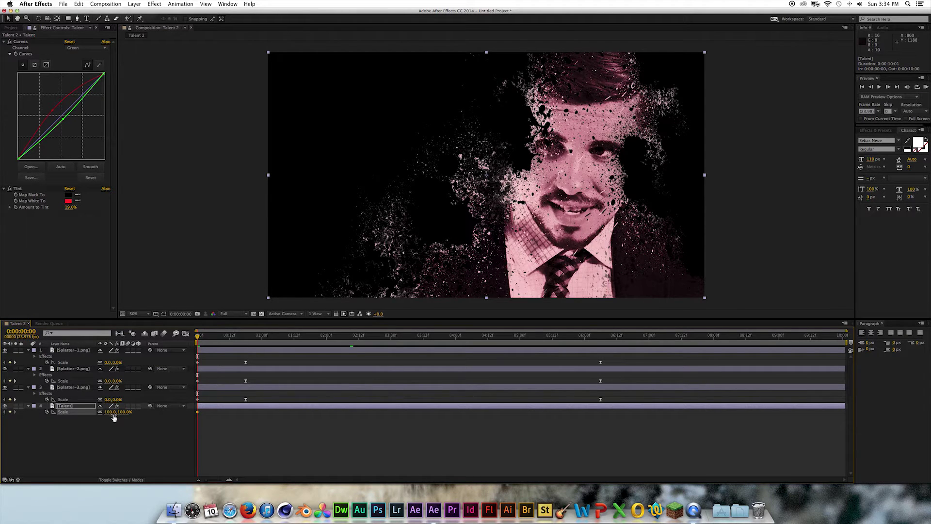
{"action": "left_click_drag", "start_coordinate": [111, 412], "coordinate": [111, 412]}
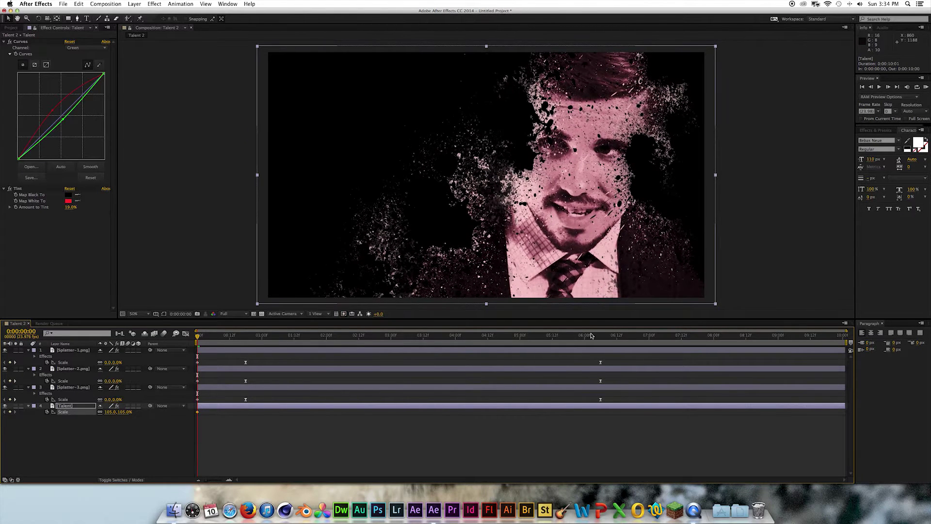
- Set the Talent Scale to 100% at about six seconds and scrub back near 0:21
{"action": "left_click_drag", "start_coordinate": [599, 337], "coordinate": [602, 337]}
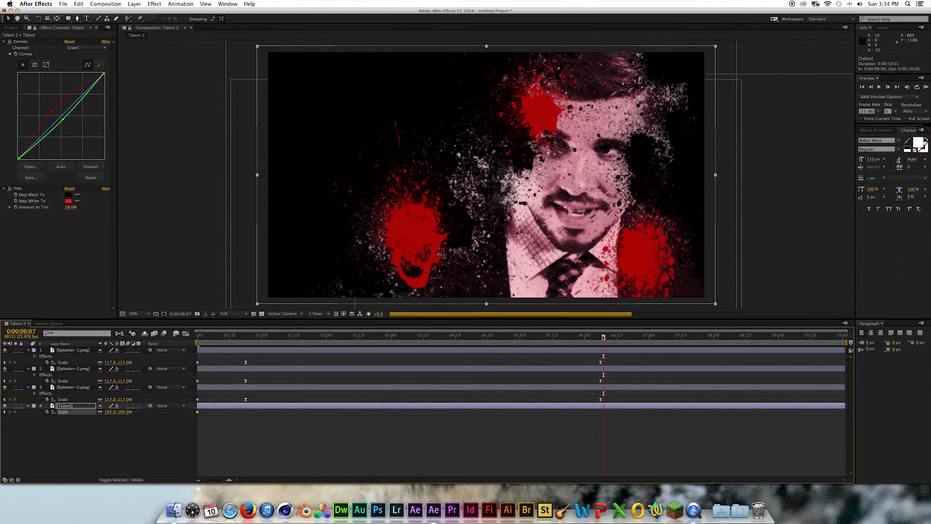
{"action": "left_click", "coordinate": [121, 412]}
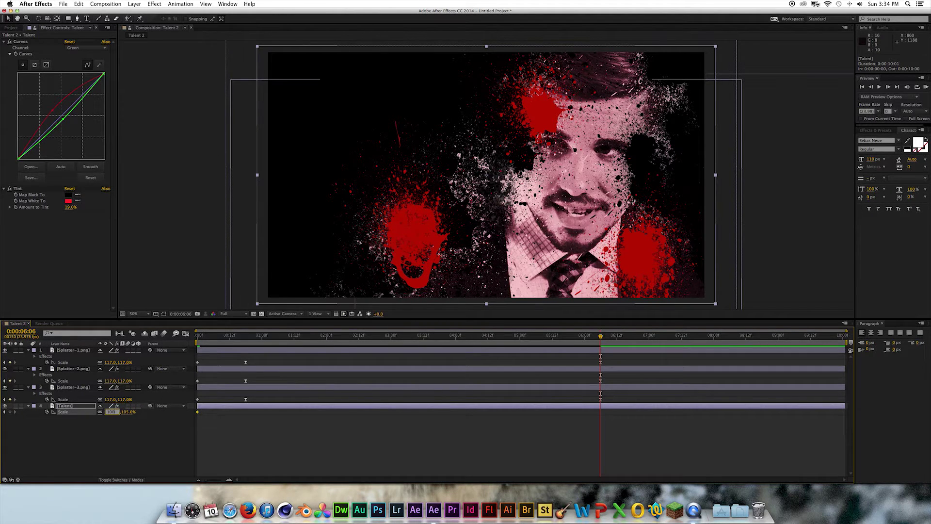
{"action": "type", "text": "100"}
{"action": "left_click", "coordinate": [143, 425]}
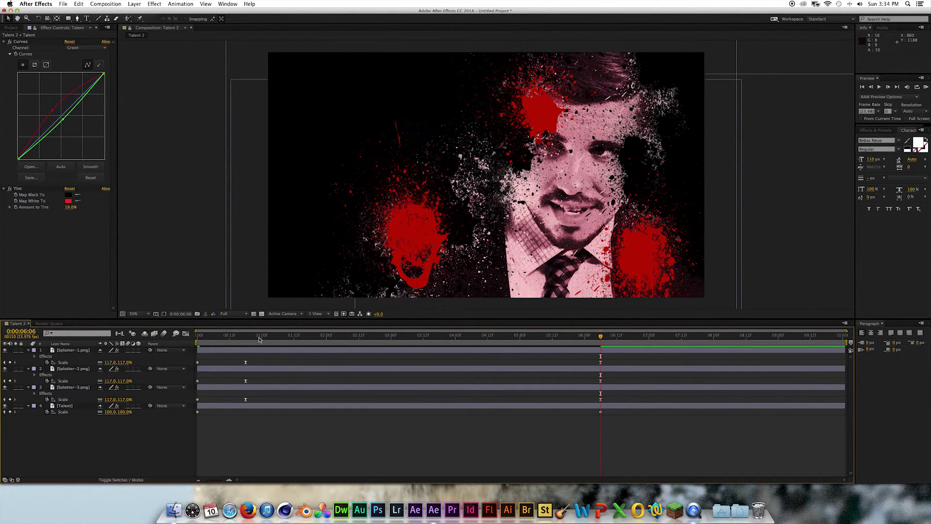
{"action": "mouse_move", "coordinate": [260, 340]}
{"action": "left_mouse_down"}
{"action": "mouse_move", "coordinate": [235, 339]}
{"action": "mouse_move", "coordinate": [440, 340]}
{"action": "mouse_move", "coordinate": [254, 340]}
{"action": "left_mouse_up"}
{"action": "left_click", "coordinate": [72, 350]}
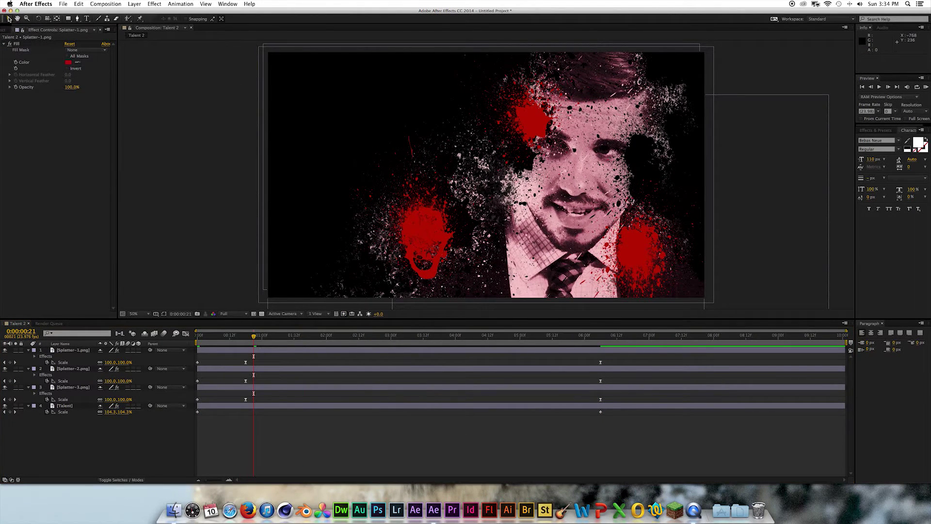
- Create a text layer left of the face with the talent's full name
{"action": "left_click", "coordinate": [88, 19]}
{"action": "left_click", "coordinate": [361, 165]}
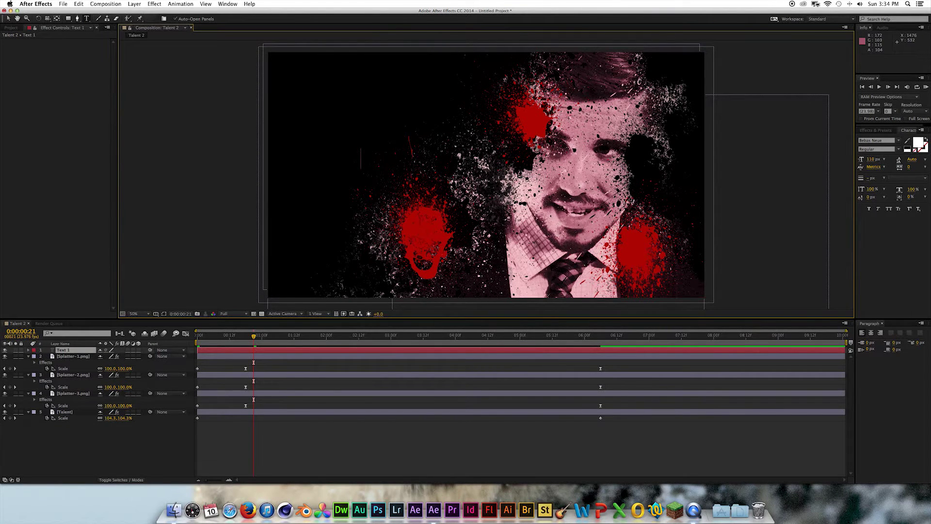
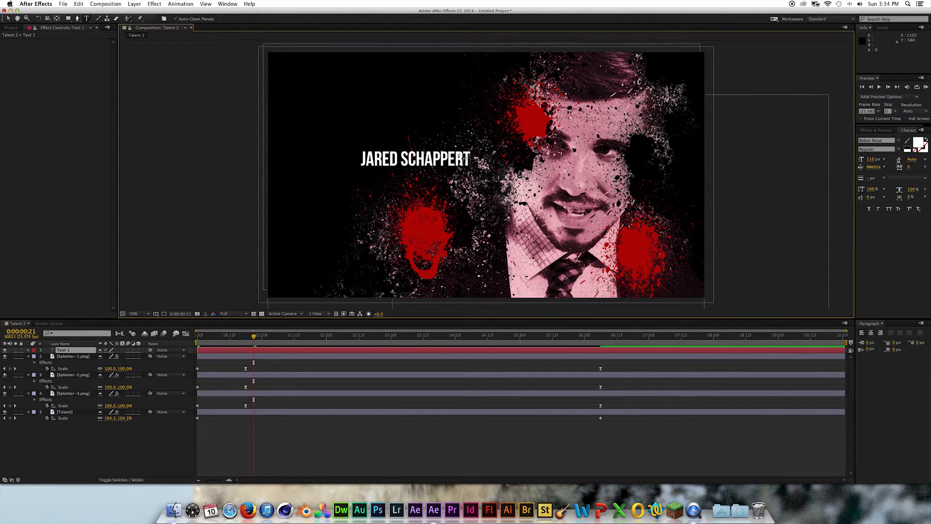
- Color the name title red and move it up and left of the face
{"action": "left_click_drag", "start_coordinate": [473, 160], "coordinate": [351, 163]}
{"action": "left_click", "coordinate": [917, 144]}
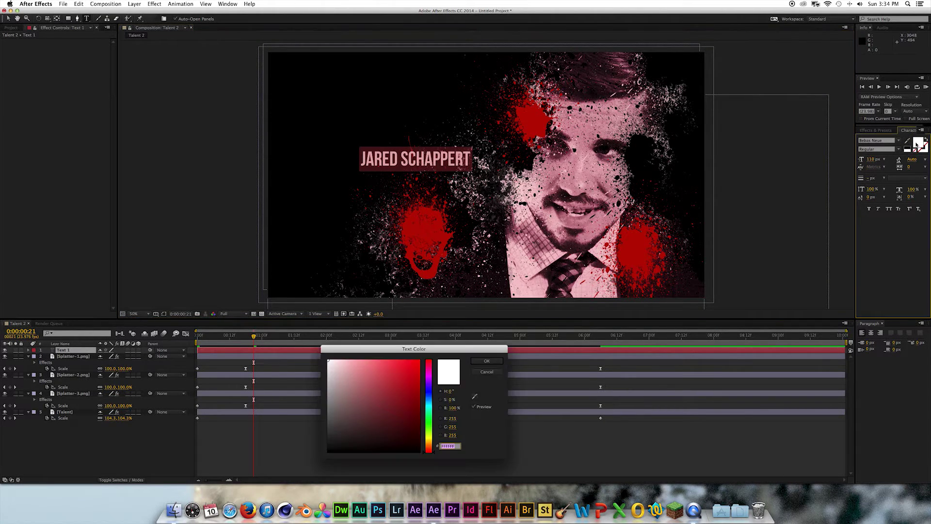
{"action": "left_click_drag", "start_coordinate": [397, 371], "coordinate": [420, 361]}
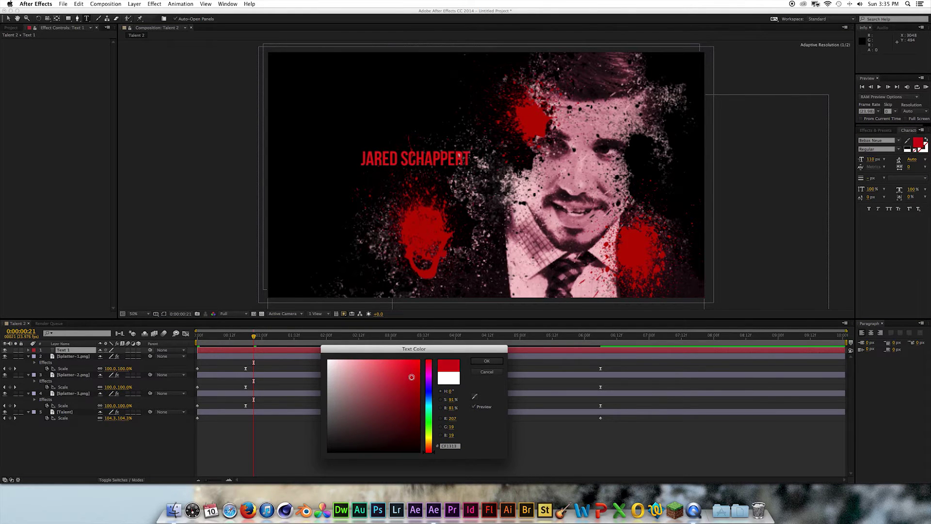
{"action": "left_click", "coordinate": [487, 361]}
{"action": "left_click_drag", "start_coordinate": [417, 167], "coordinate": [373, 168]}
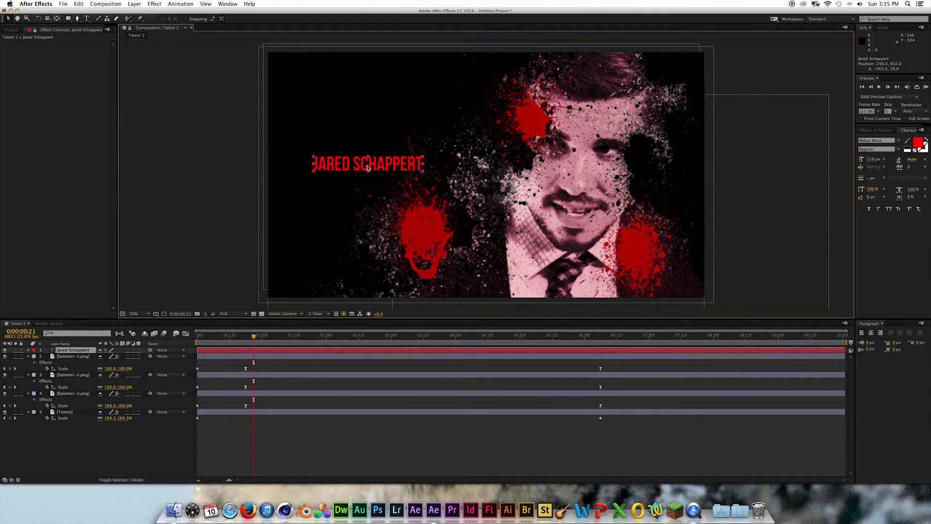
{"action": "left_click", "coordinate": [273, 356]}
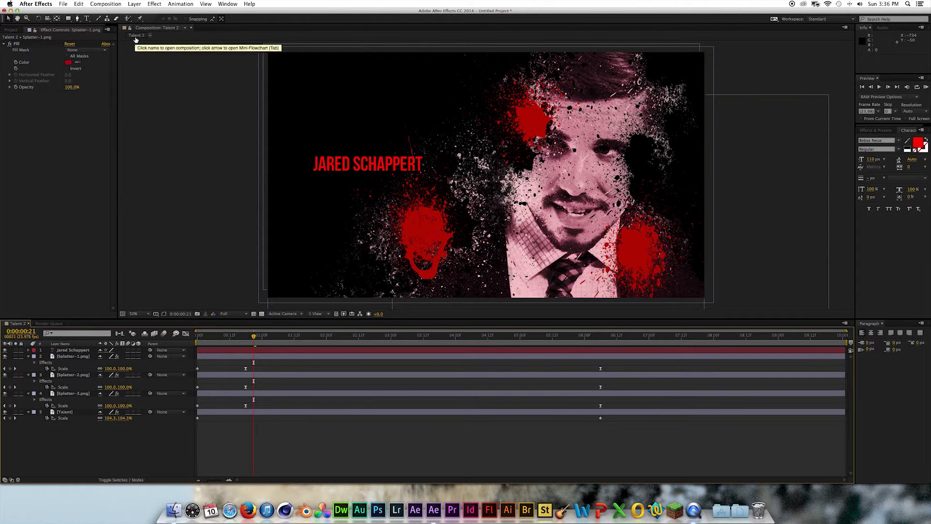
- Create a white solid and mask it to a thin horizontal line
{"action": "left_click", "coordinate": [135, 4]}
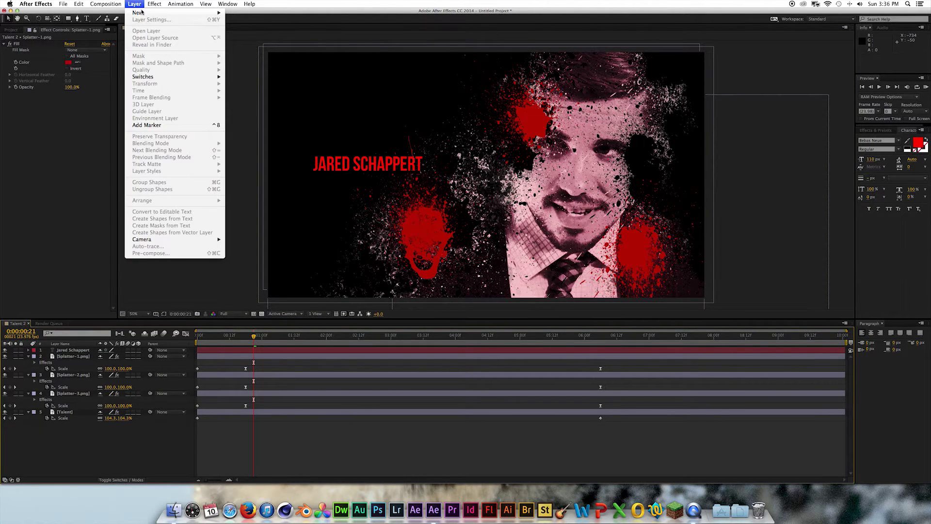
{"action": "left_click", "coordinate": [379, 127]}
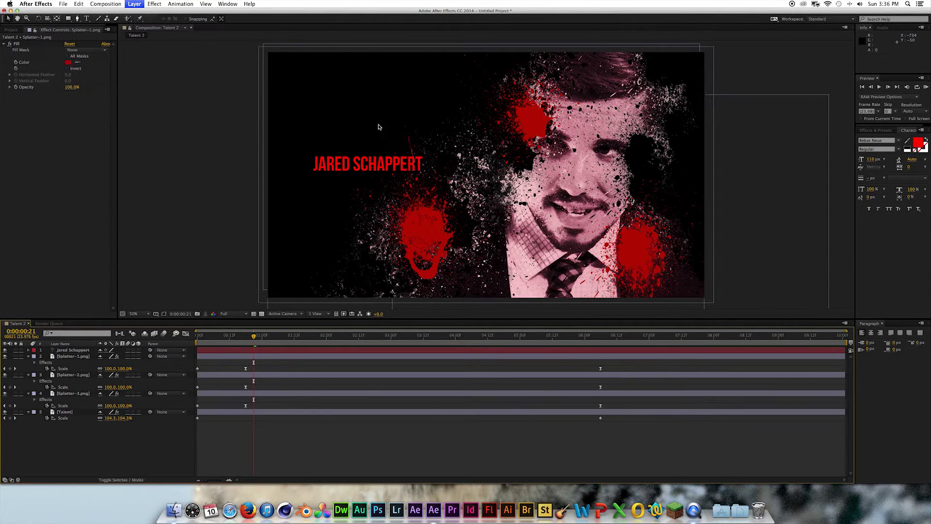
{"action": "left_click", "coordinate": [533, 321]}
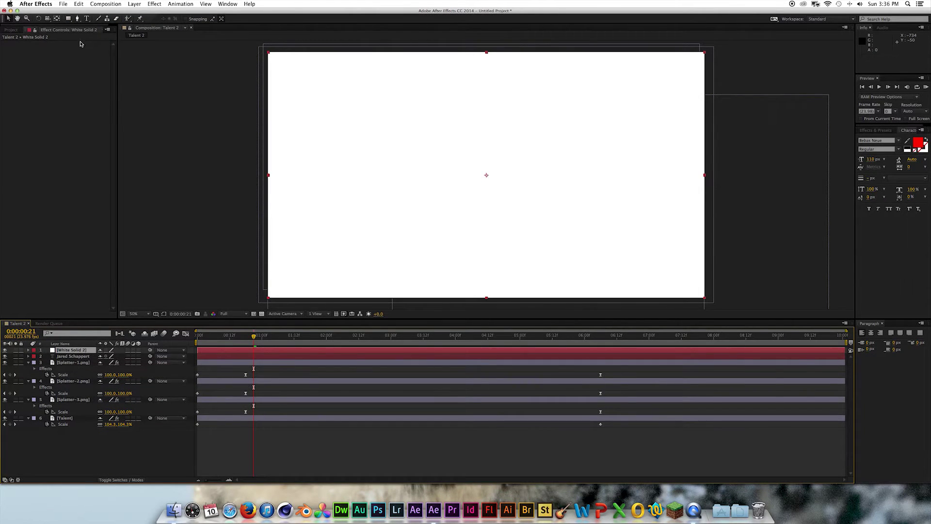
{"action": "left_click", "coordinate": [69, 20]}
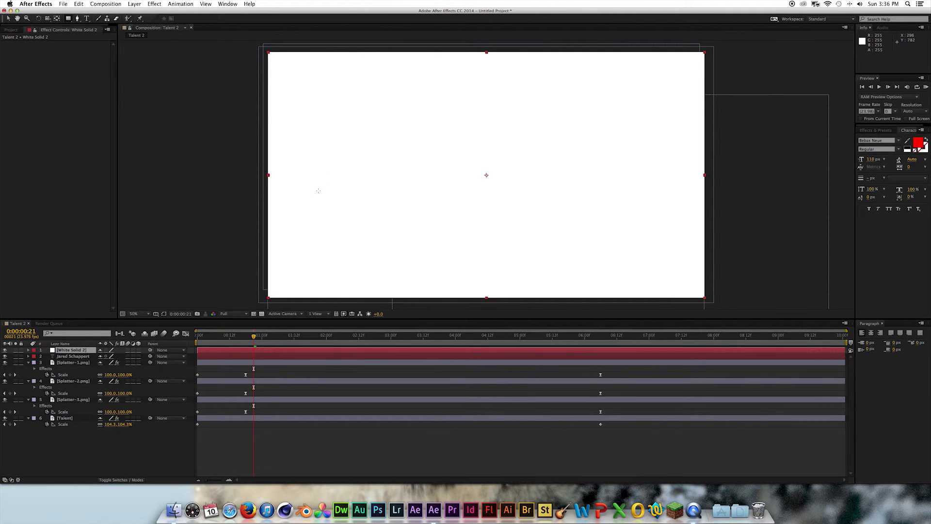
{"action": "left_click_drag", "start_coordinate": [318, 190], "coordinate": [502, 191]}
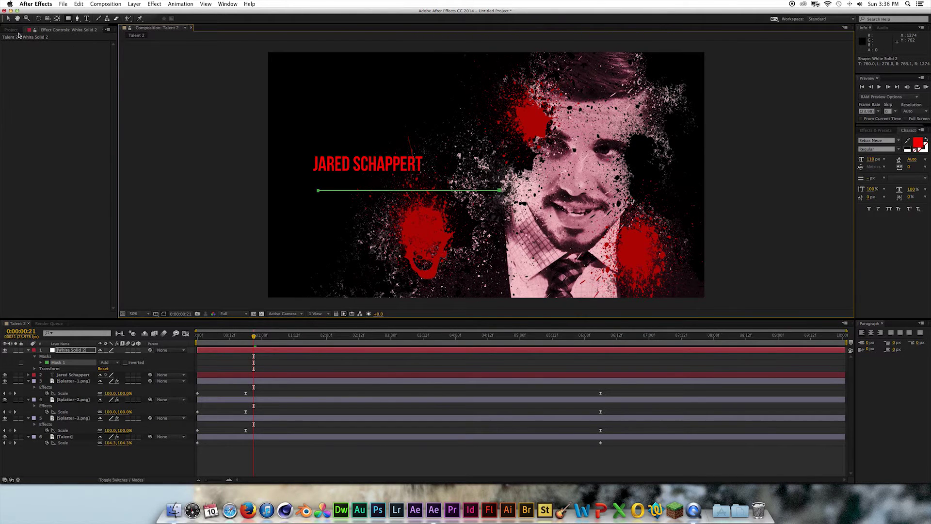
{"action": "left_click", "coordinate": [8, 20]}
- Adjust the line's Position and Scale so it sits just under the title
{"action": "key", "text": "p"}
{"action": "left_click_drag", "start_coordinate": [107, 358], "coordinate": [49, 356]}
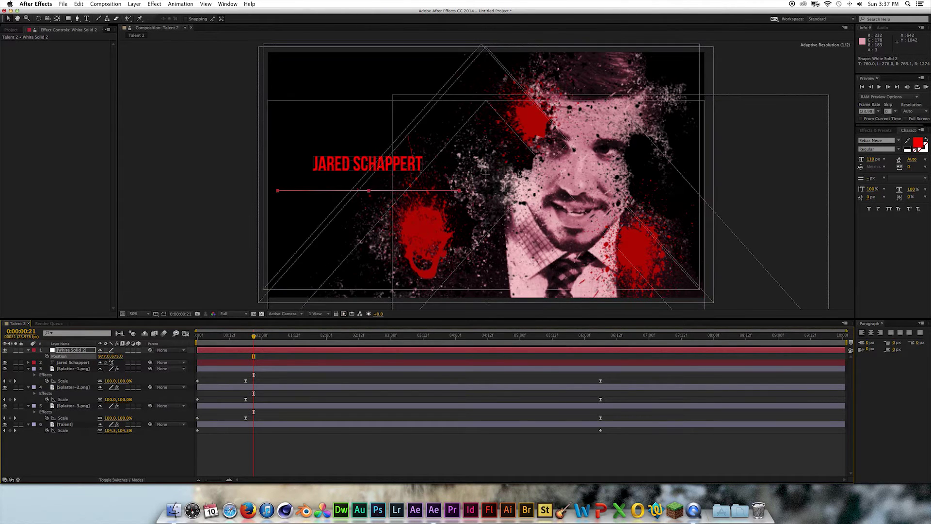
{"action": "left_click_drag", "start_coordinate": [117, 356], "coordinate": [85, 356]}
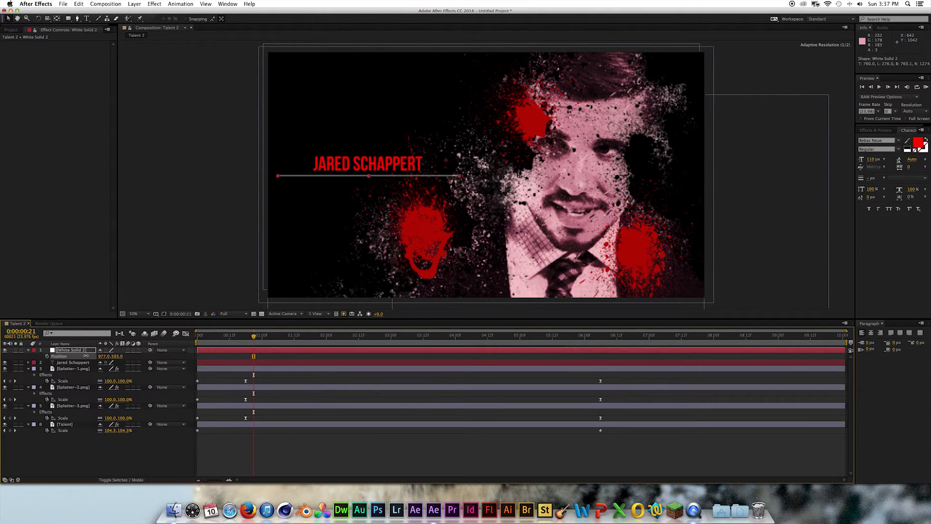
{"action": "key", "text": "s"}
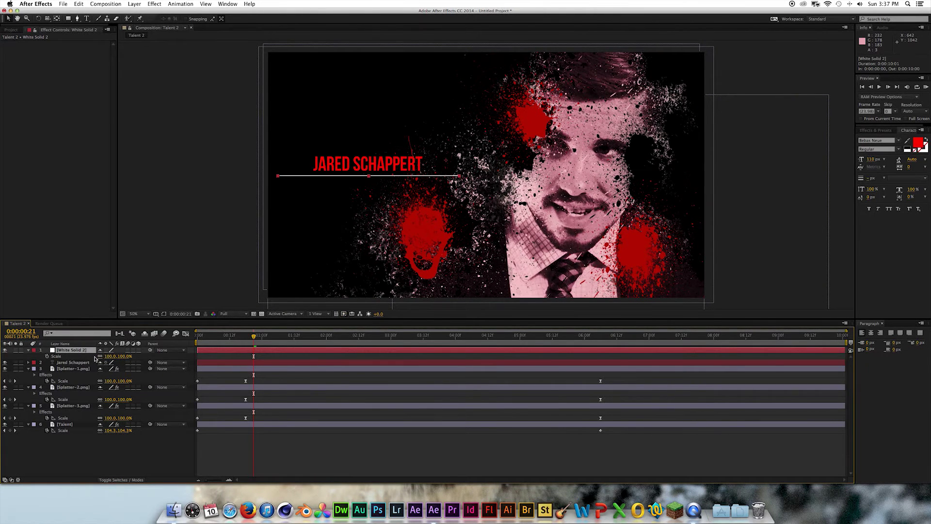
{"action": "left_click_drag", "start_coordinate": [106, 356], "coordinate": [77, 356]}
{"action": "key", "text": "p"}
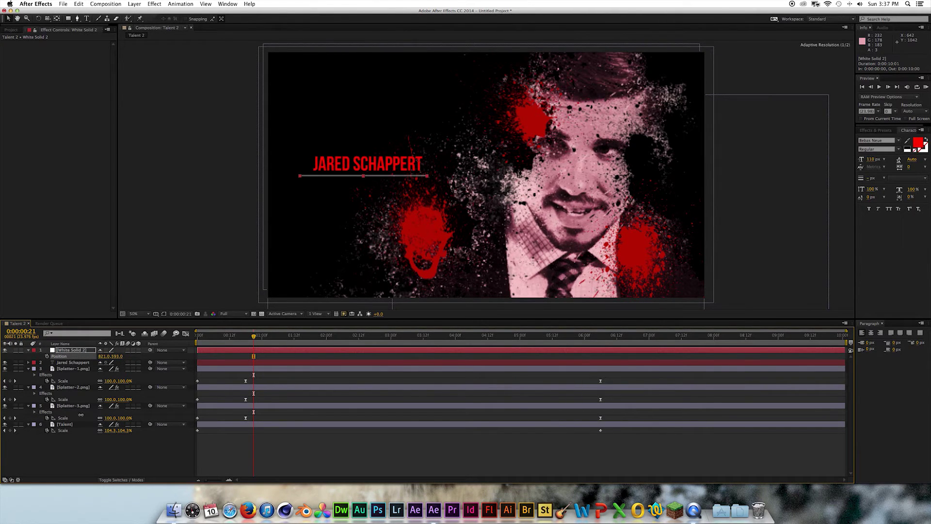
{"action": "left_click", "coordinate": [99, 451]}
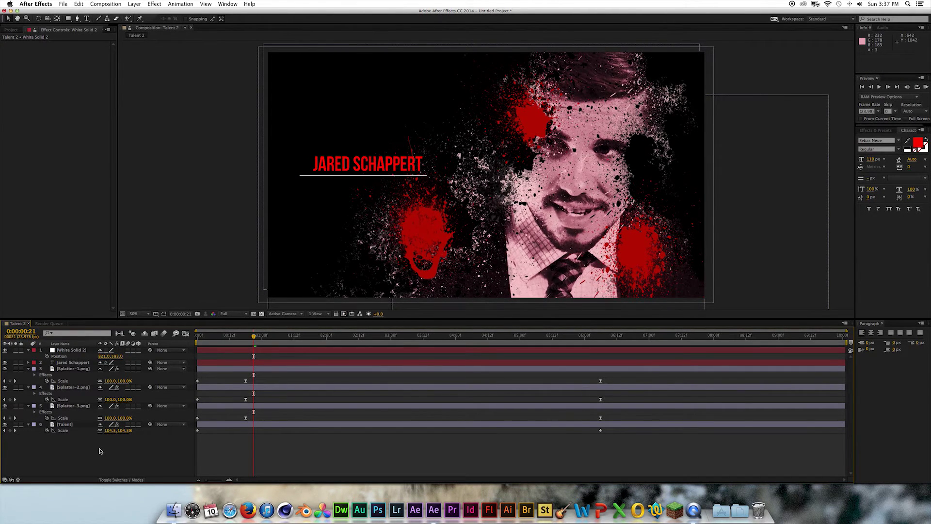
- Create Null 1 and pick-whip layers 2–7 to it as their parent
{"action": "left_click", "coordinate": [134, 4]}
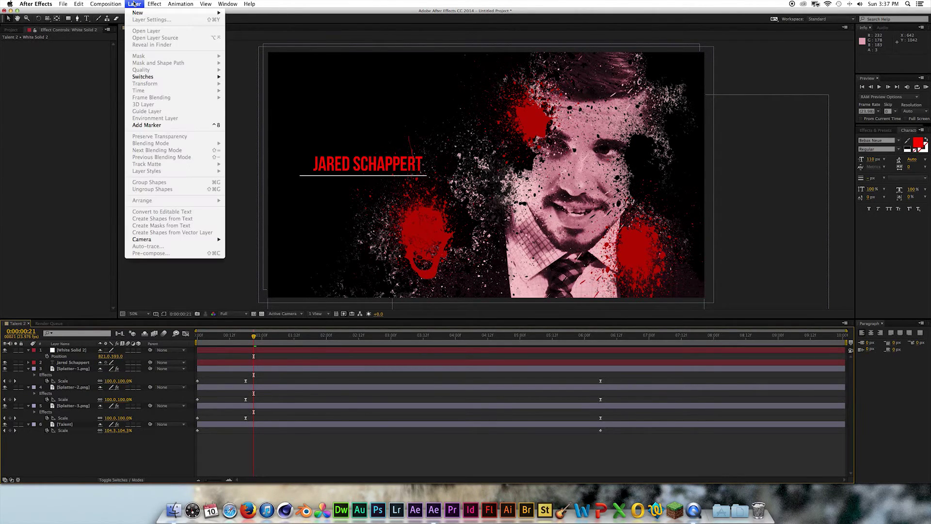
{"action": "mouse_move", "coordinate": [175, 13]}
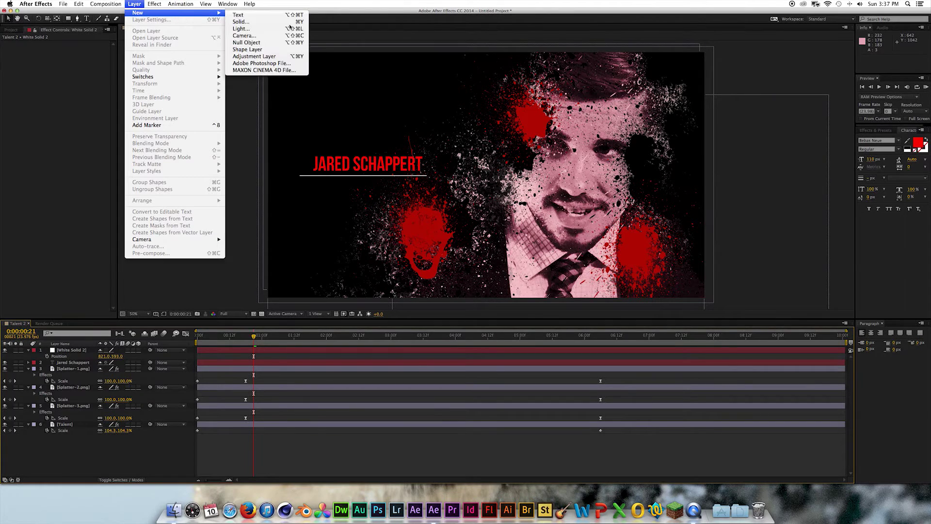
{"action": "left_click", "coordinate": [275, 44]}
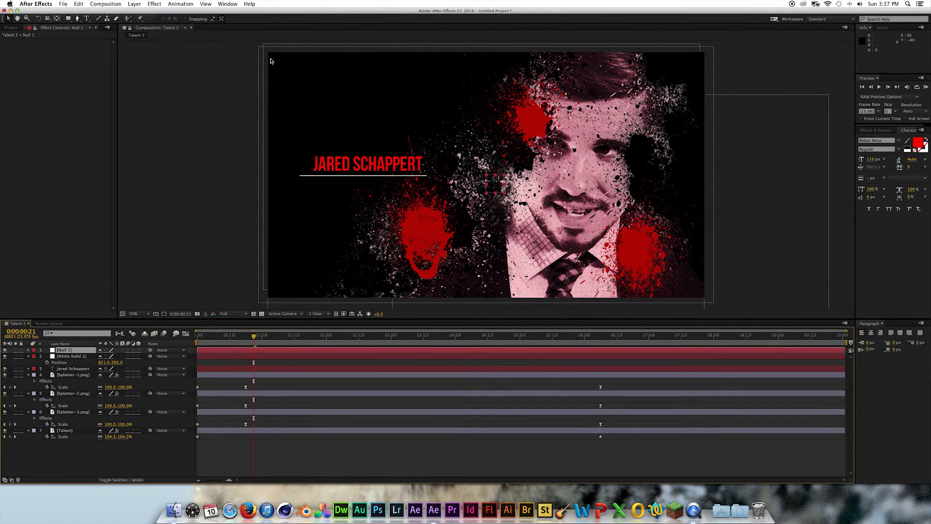
{"action": "left_click", "coordinate": [68, 356]}
{"action": "left_click", "coordinate": [65, 430], "text": "shift"}
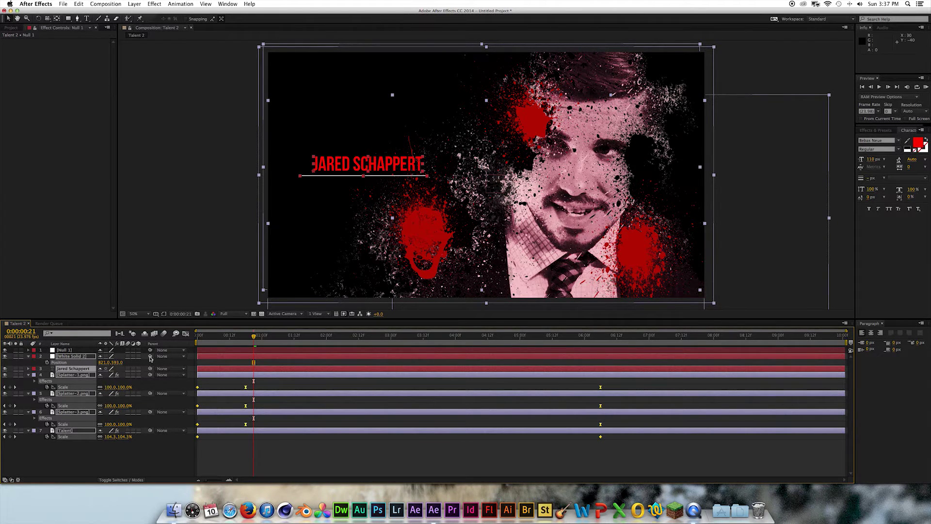
{"action": "left_click_drag", "start_coordinate": [135, 358], "coordinate": [66, 351]}
{"action": "left_click", "coordinate": [66, 351]}
- Keyframe Null 1's Position at 0:00 starting off-screen right at X 3002, sliding in to 1200, 675
{"action": "key", "text": "KP_0"}
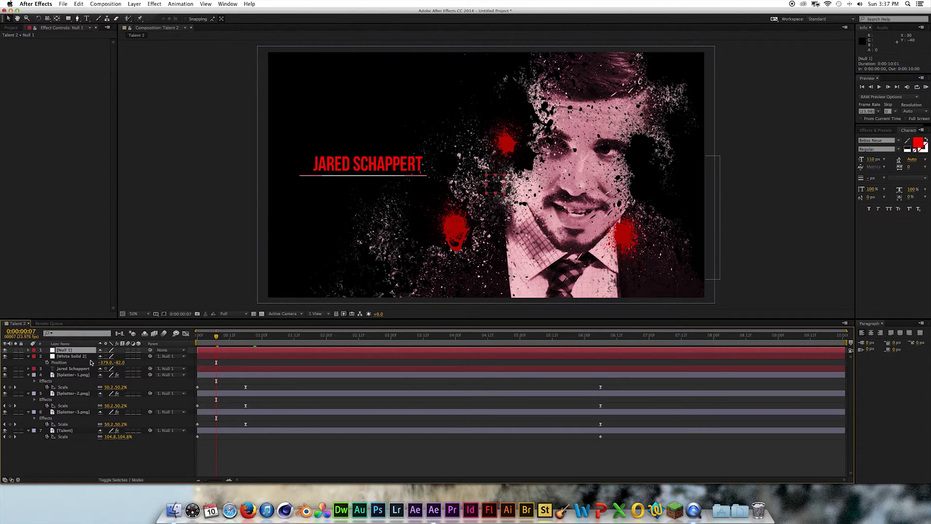
{"action": "key", "text": "p"}
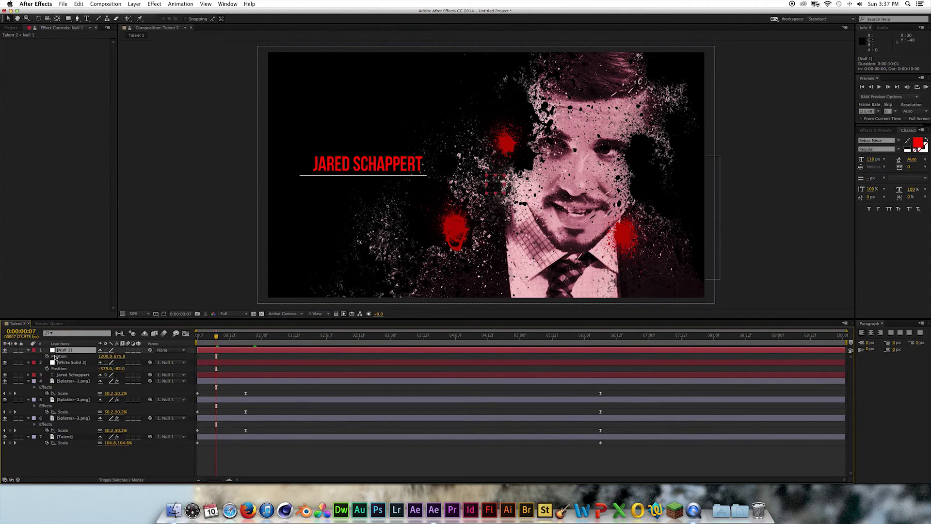
{"action": "left_click", "coordinate": [47, 356]}
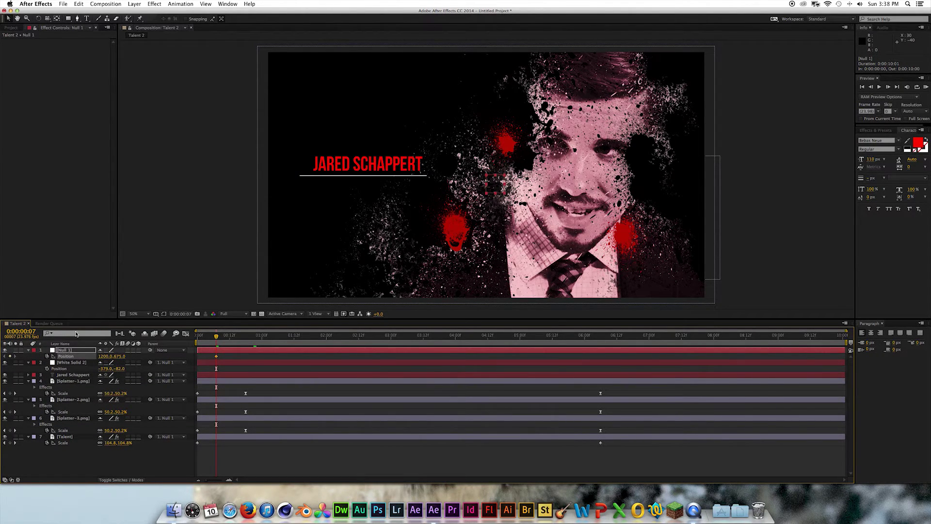
{"action": "key", "text": "Home"}
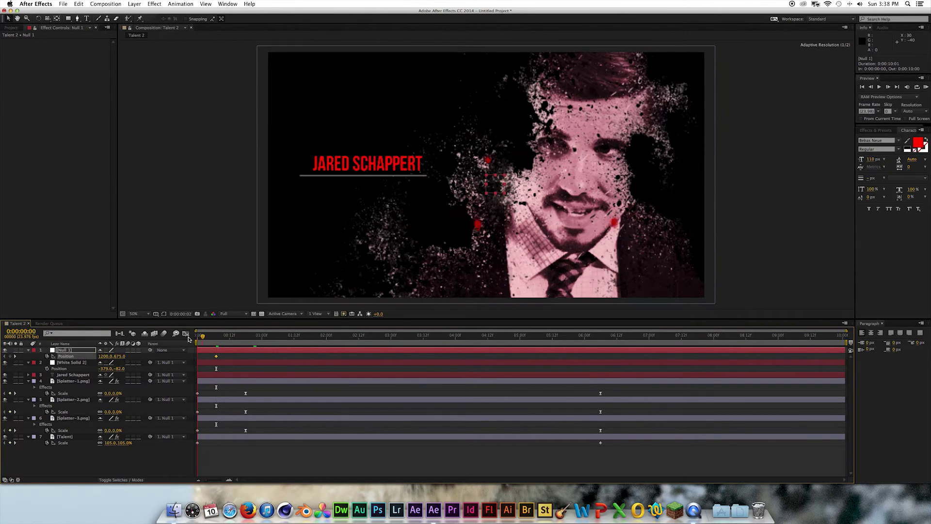
{"action": "left_click_drag", "start_coordinate": [112, 356], "coordinate": [115, 356]}
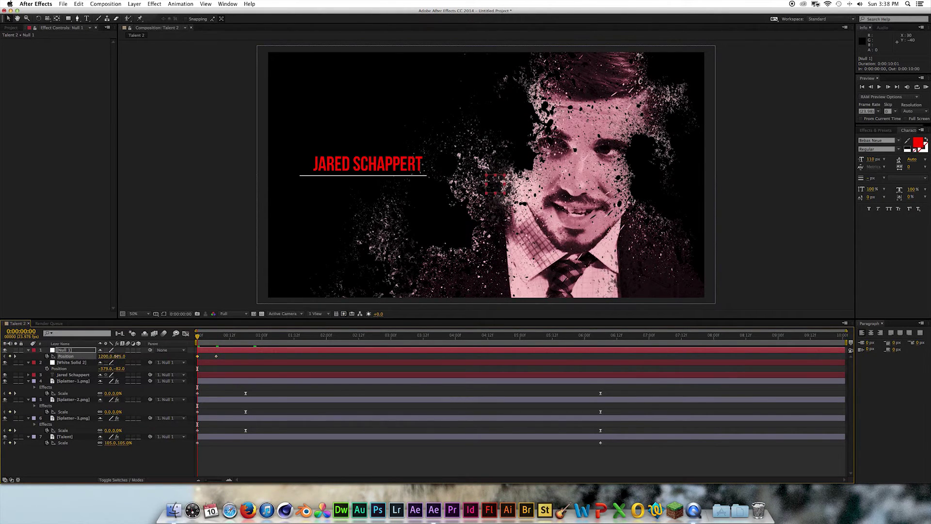
{"action": "left_click_drag", "start_coordinate": [459, 355], "coordinate": [888, 359]}
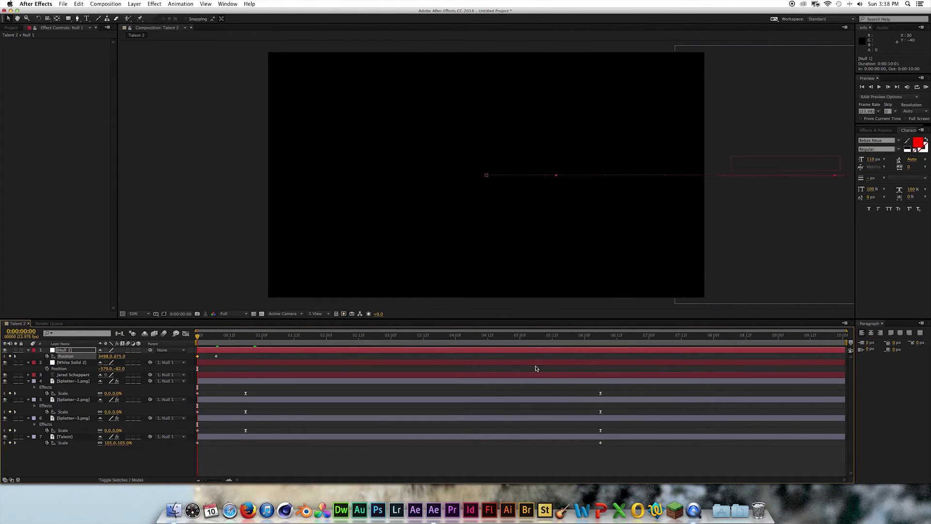
{"action": "left_click_drag", "start_coordinate": [223, 335], "coordinate": [227, 336]}
{"action": "key", "text": "space"}
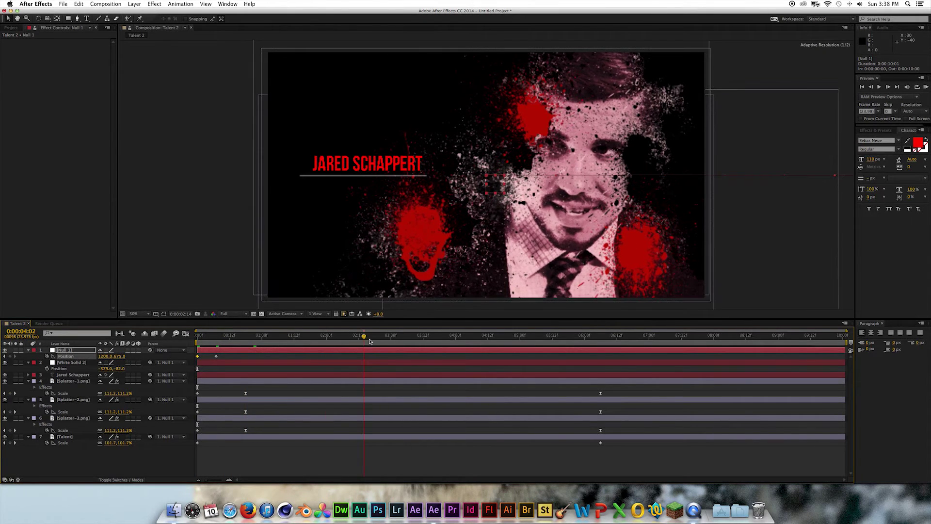
- Add Null 1 Position keyframes at 2:03 (1154, 675) and 4:00 (1274, 745), and make the layers 3D
{"action": "left_click_drag", "start_coordinate": [332, 336], "coordinate": [334, 335]}
{"action": "left_click_drag", "start_coordinate": [106, 356], "coordinate": [57, 354]}
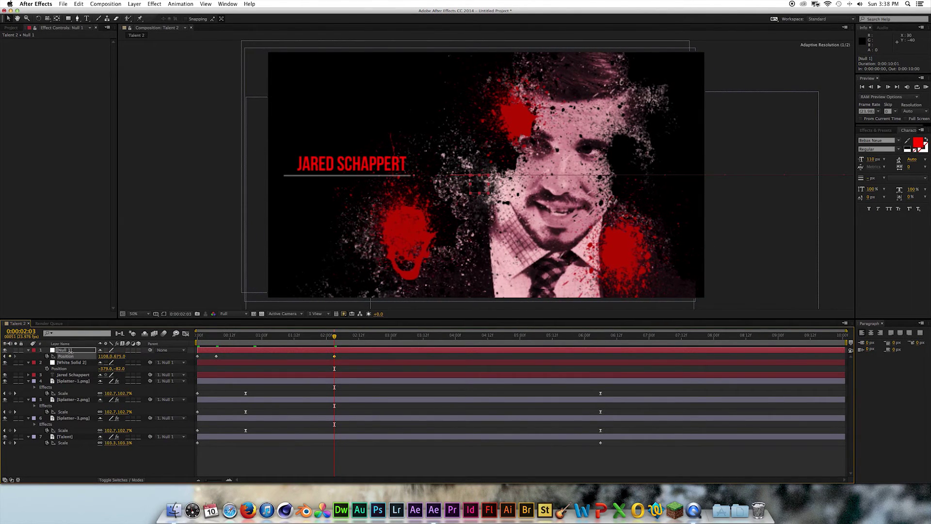
{"action": "key", "text": "space"}
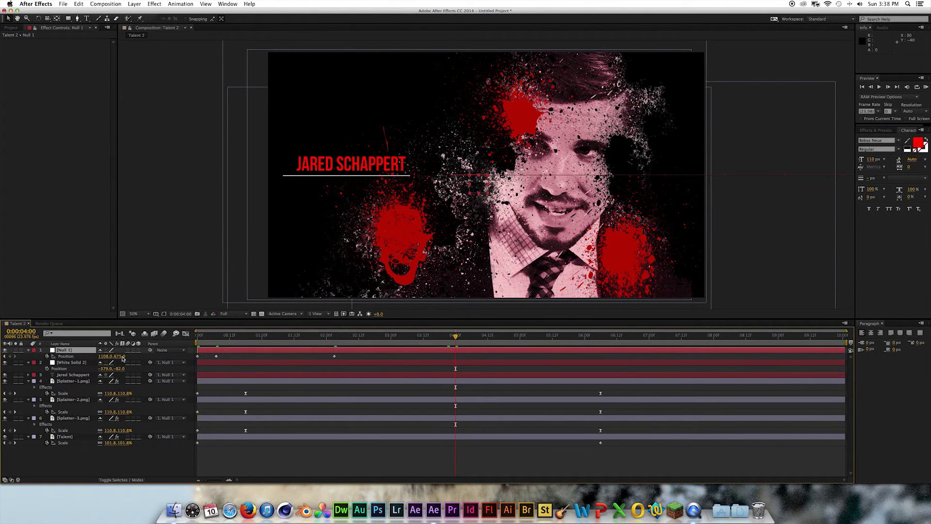
{"action": "left_click_drag", "start_coordinate": [104, 357], "coordinate": [178, 356]}
{"action": "left_click_drag", "start_coordinate": [119, 357], "coordinate": [141, 481]}
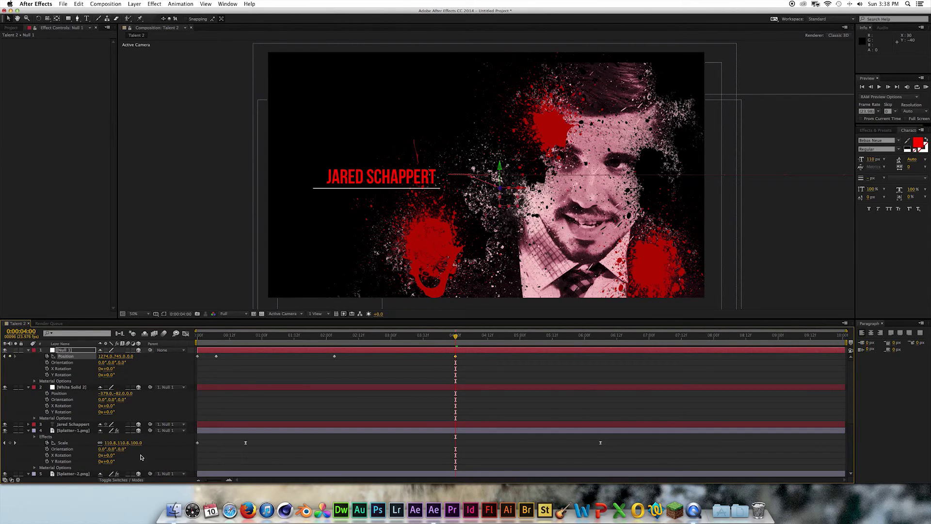
{"action": "left_click", "coordinate": [141, 474]}
- At 4:17, set Null 1's Position to 1494, 745, -9970 so it flies past the camera
{"action": "scroll", "coordinate": [141, 474], "scroll_direction": "down", "scroll_amount": 5}
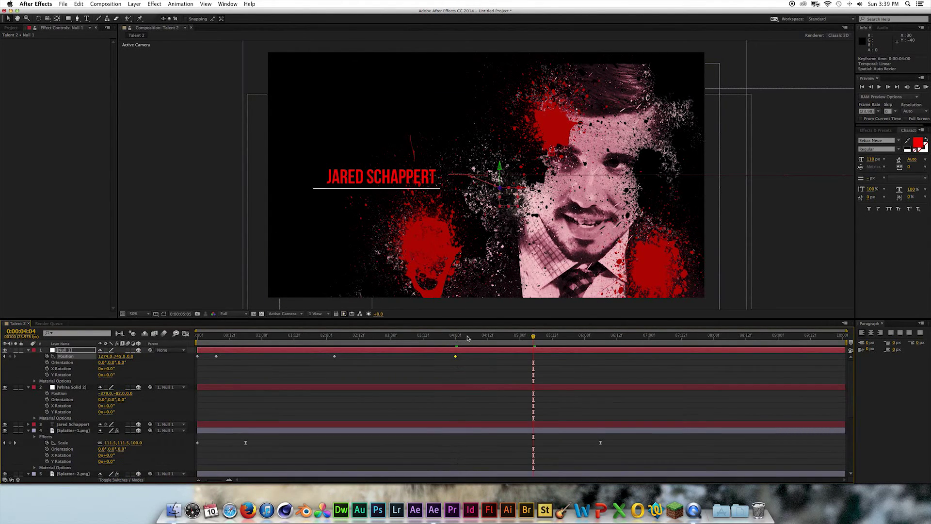
{"action": "left_click_drag", "start_coordinate": [467, 338], "coordinate": [501, 340]}
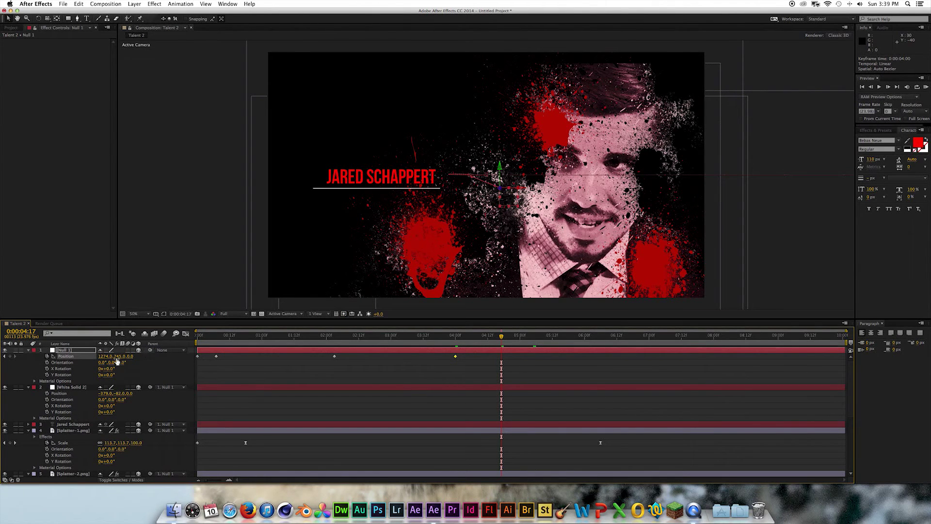
{"action": "mouse_move", "coordinate": [107, 356]}
{"action": "left_mouse_down"}
{"action": "mouse_move", "coordinate": [131, 358]}
{"action": "mouse_move", "coordinate": [71, 355]}
{"action": "mouse_move", "coordinate": [110, 357]}
{"action": "left_mouse_up"}
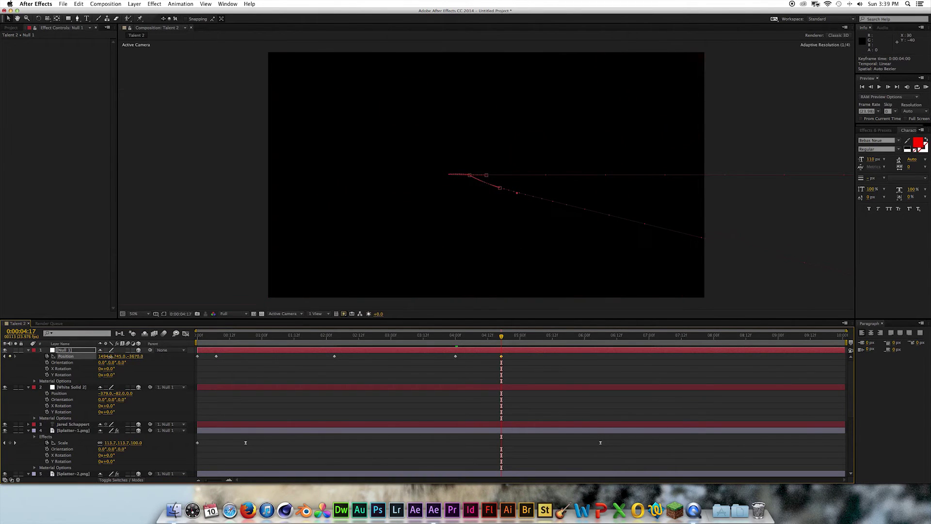
- Select the three splatter layers and reveal their Scale keyframes
{"action": "key", "text": "ctrl+z"}
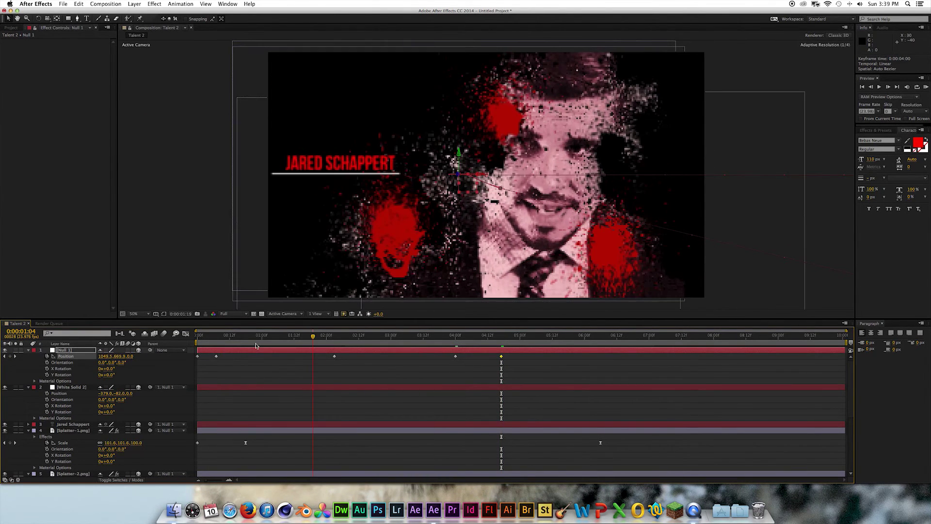
{"action": "left_click", "coordinate": [272, 334]}
{"action": "left_click", "coordinate": [232, 344]}
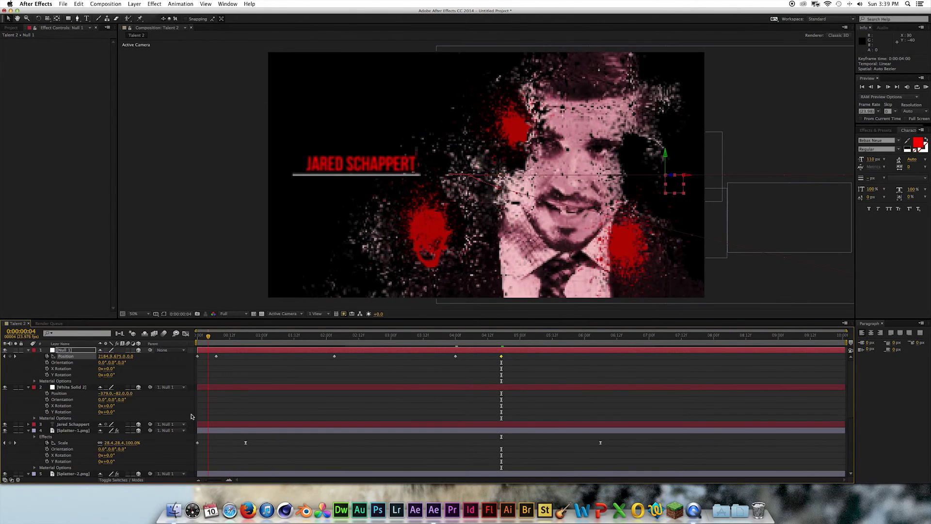
{"action": "left_click", "coordinate": [209, 345]}
{"action": "key", "text": "ctrl+a"}
{"action": "key", "text": "ctrl+grave"}
{"action": "left_click", "coordinate": [72, 369]}
{"action": "left_click", "coordinate": [70, 381], "text": "shift"}
{"action": "key", "text": "s"}
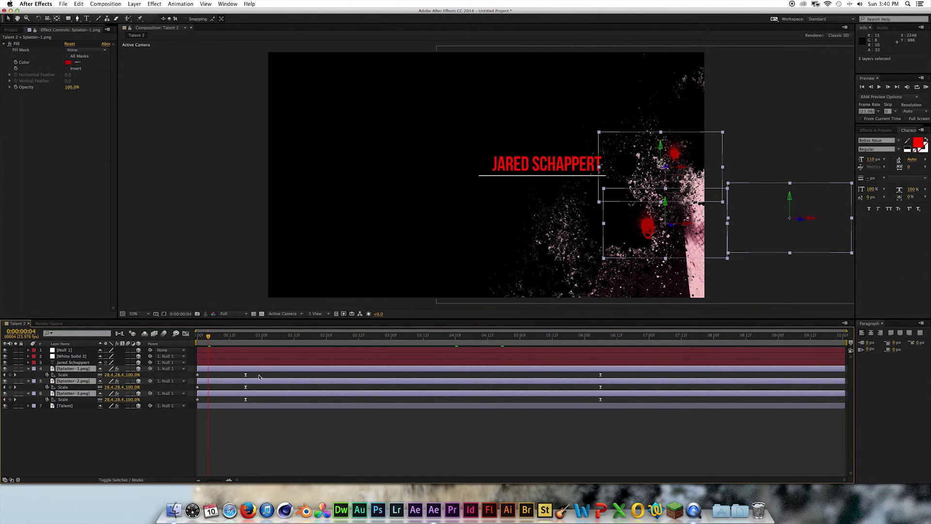
- Delay the splatters' Scale keyframes to about 1:16, 2:00 and 2:06, then preview
{"action": "left_click", "coordinate": [198, 375]}
{"action": "left_click_drag", "start_coordinate": [197, 377], "coordinate": [251, 389]}
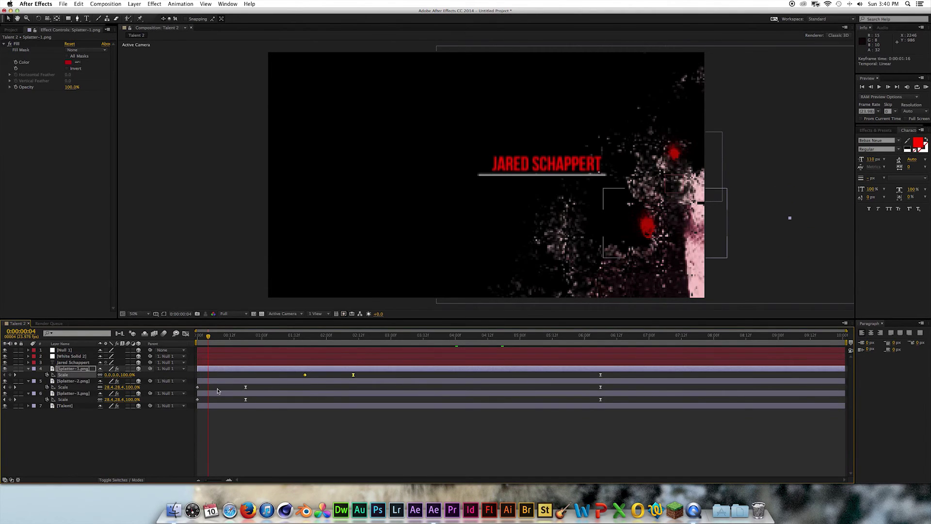
{"action": "left_click", "coordinate": [197, 387]}
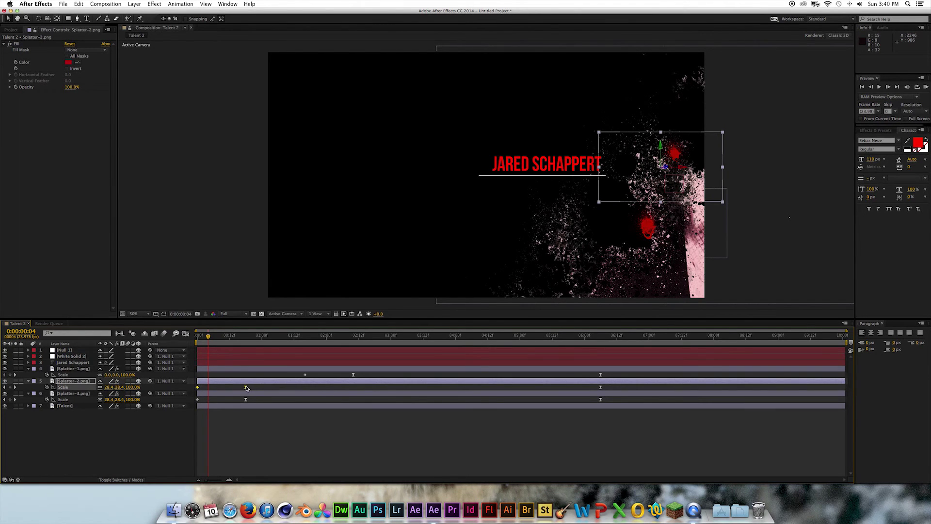
{"action": "left_click_drag", "start_coordinate": [246, 387], "coordinate": [367, 388]}
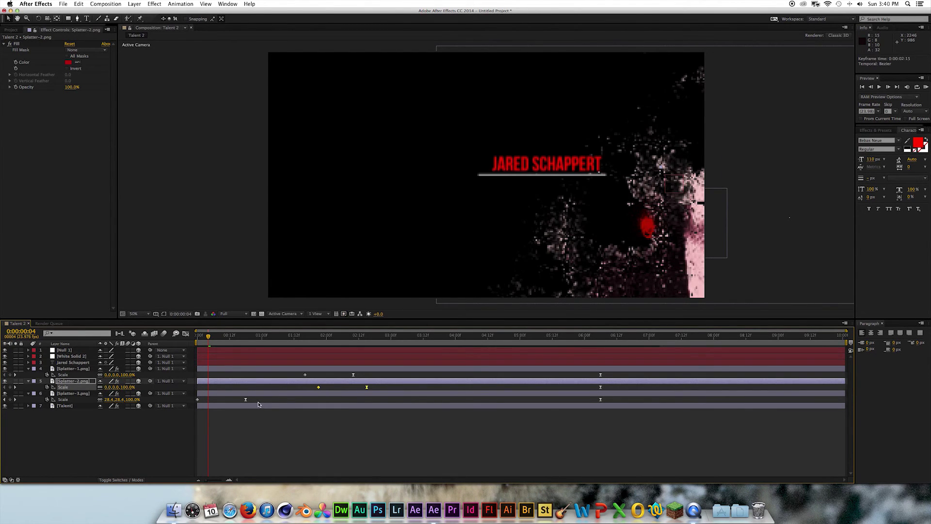
{"action": "left_click", "coordinate": [198, 399]}
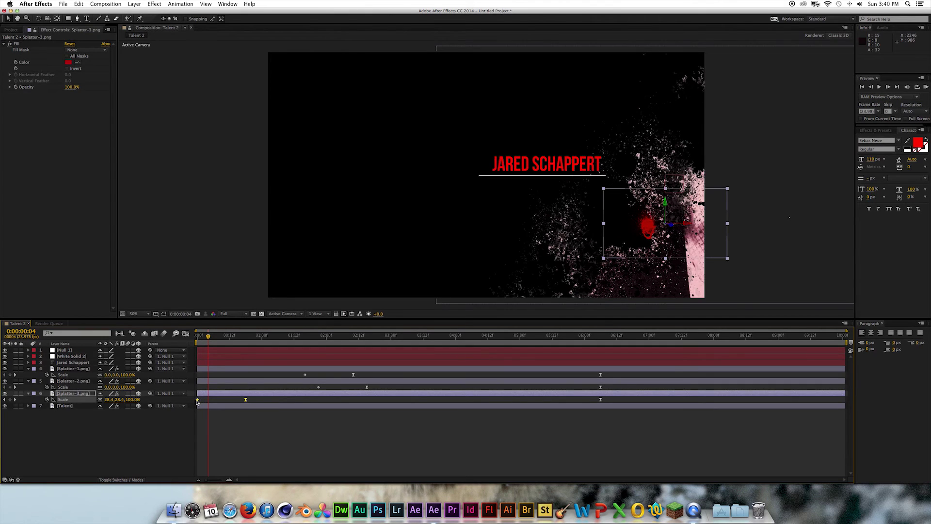
{"action": "left_click_drag", "start_coordinate": [197, 399], "coordinate": [342, 401]}
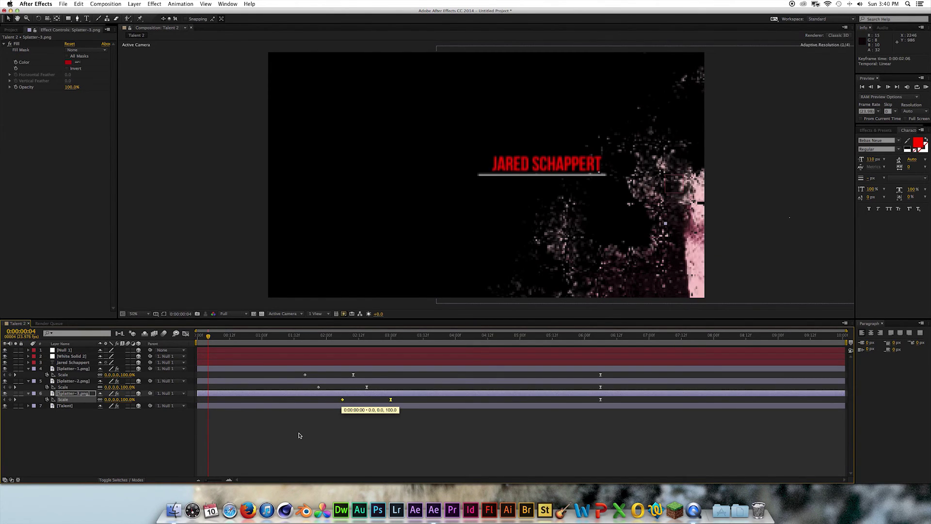
{"action": "key", "text": "KP_0"}
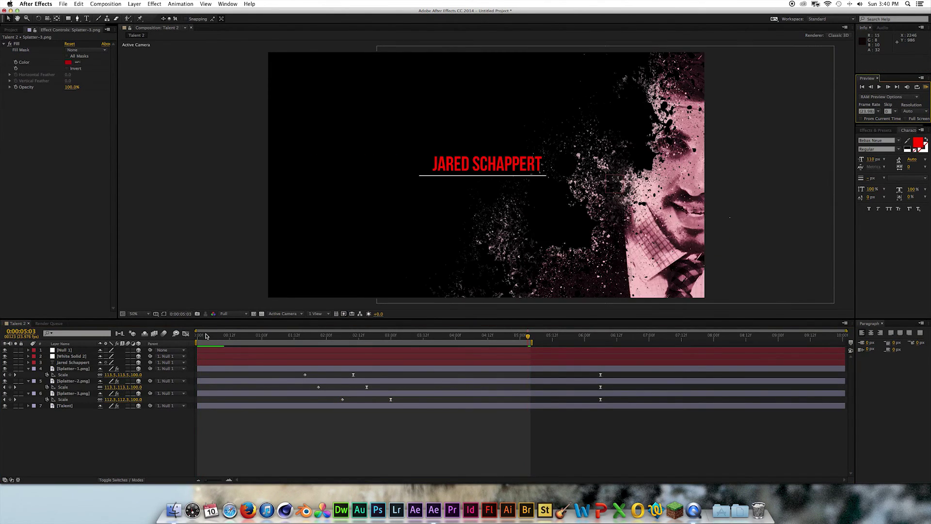
- Turn on motion blur for all seven layers and for the whole composition
{"action": "left_click_drag", "start_coordinate": [294, 336], "coordinate": [348, 335]}
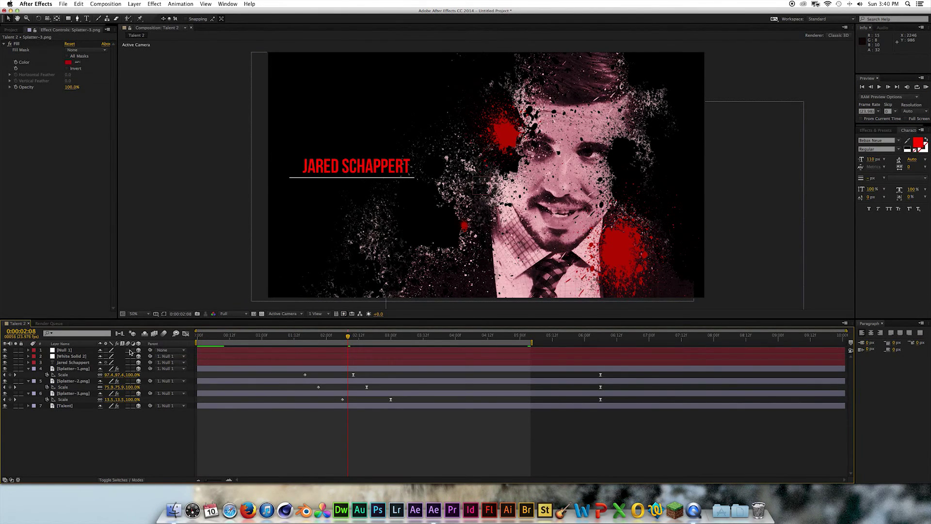
{"action": "left_click_drag", "start_coordinate": [129, 349], "coordinate": [129, 406]}
{"action": "left_click", "coordinate": [164, 334]}
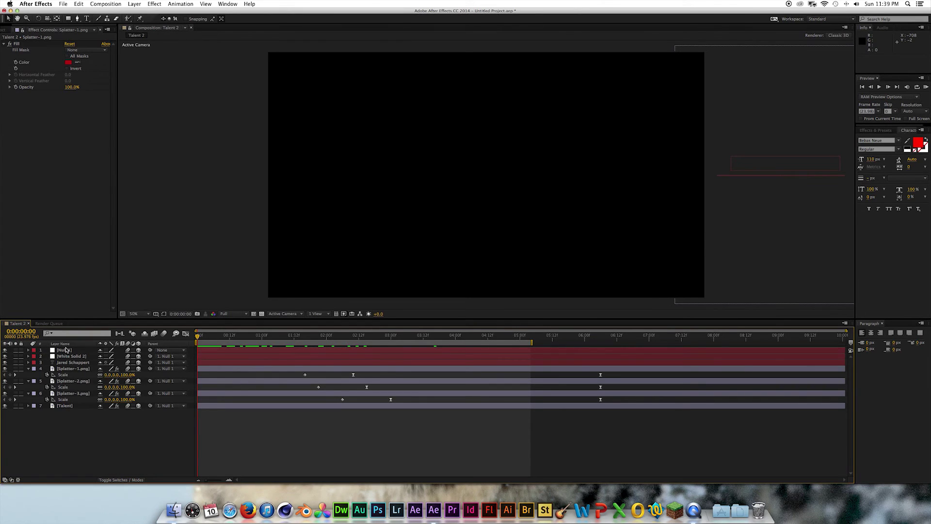
{"action": "left_click", "coordinate": [134, 4]}
- Create a new adjustment layer and apply Brightness & Contrast to it
{"action": "mouse_move", "coordinate": [146, 13]}
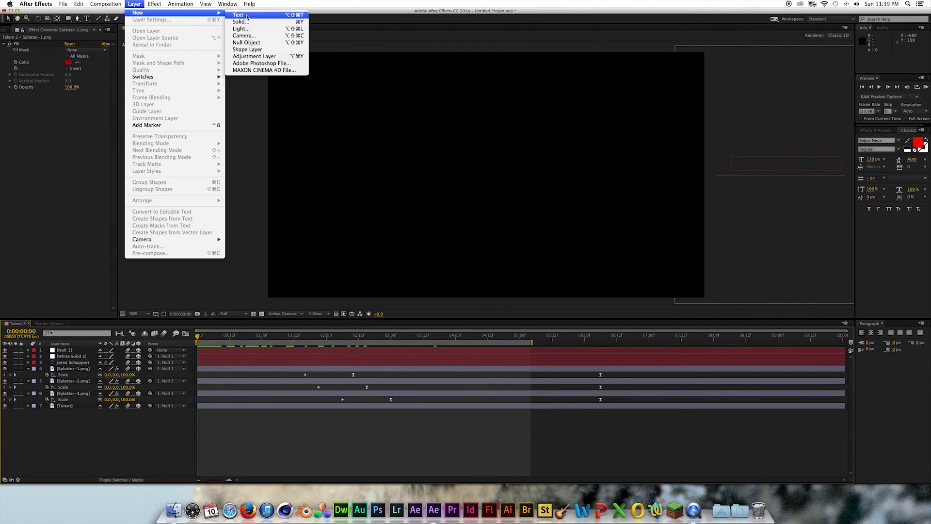
{"action": "left_click", "coordinate": [244, 56]}
{"action": "left_click", "coordinate": [155, 3]}
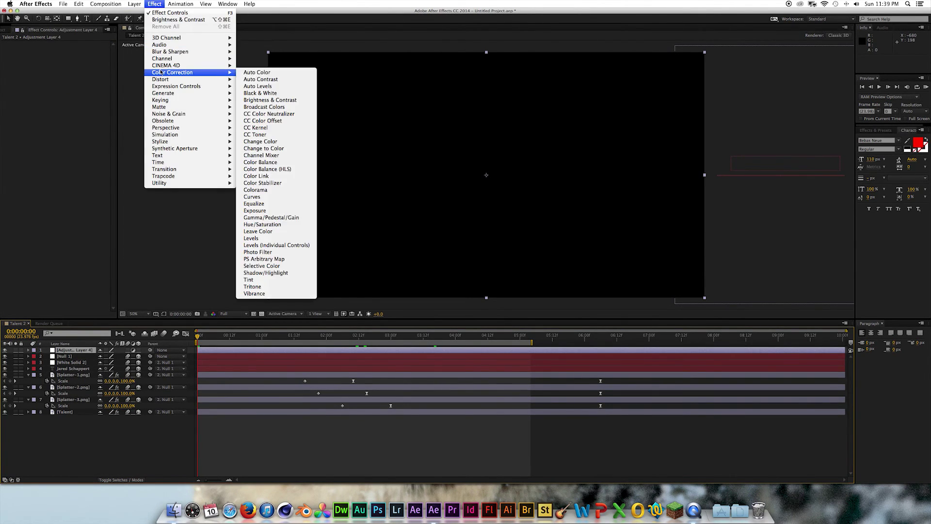
{"action": "left_click", "coordinate": [255, 100]}
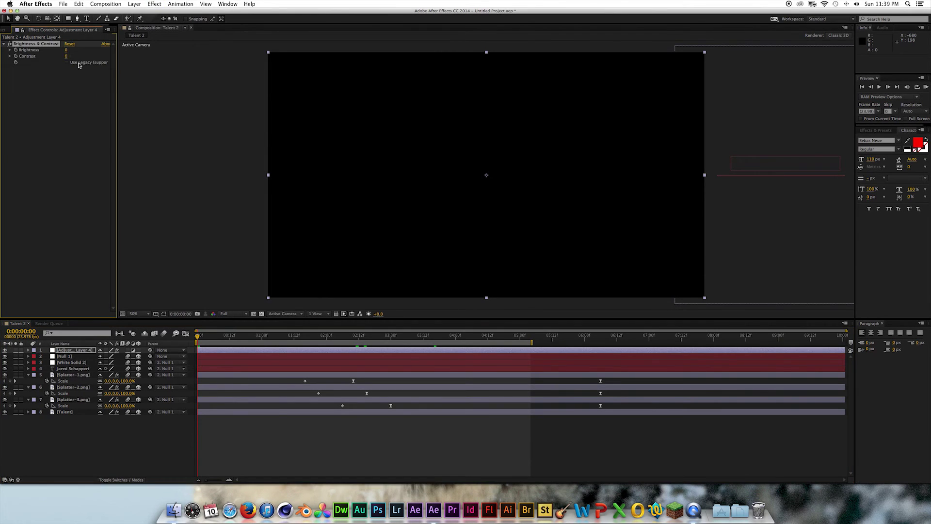
- Drive the Brightness value with a wiggle expression for a random flicker
{"action": "left_click", "coordinate": [16, 51], "text": "alt"}
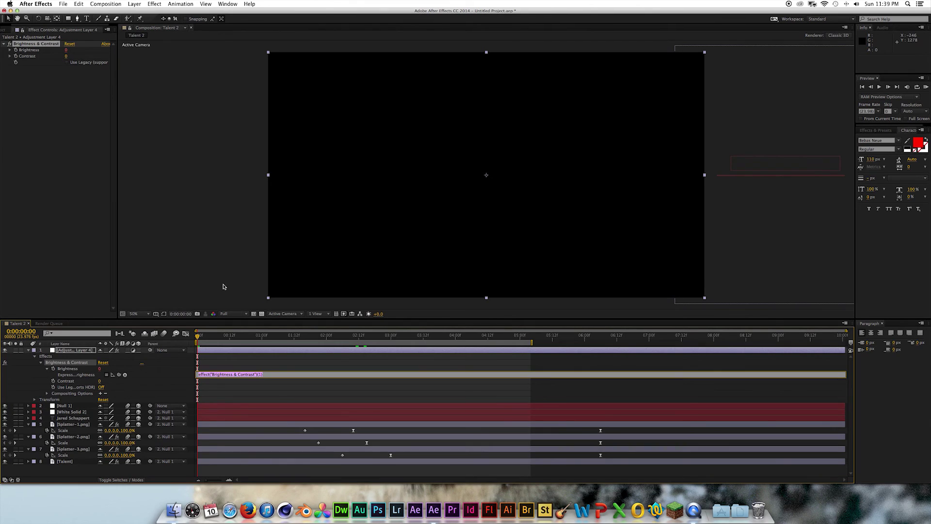
{"action": "type", "text": "wiggle(5,30"}
{"action": "left_click", "coordinate": [161, 472]}
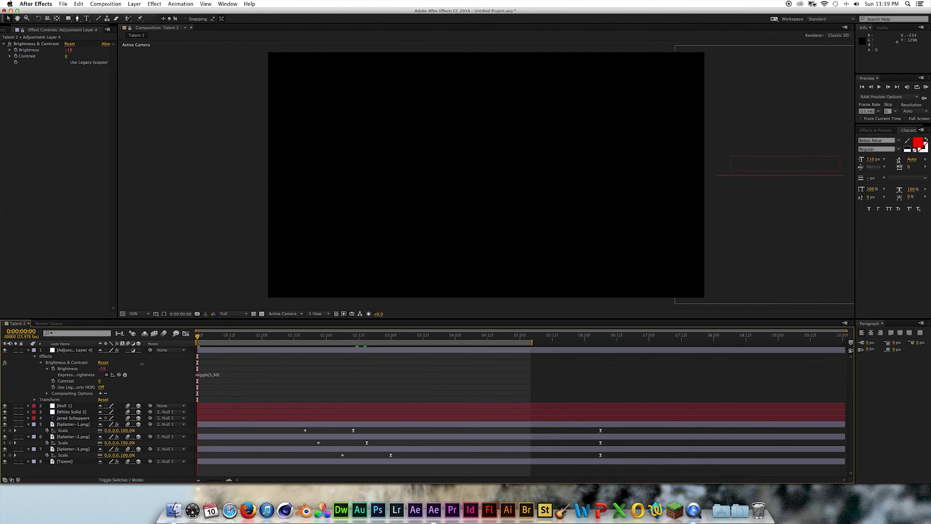